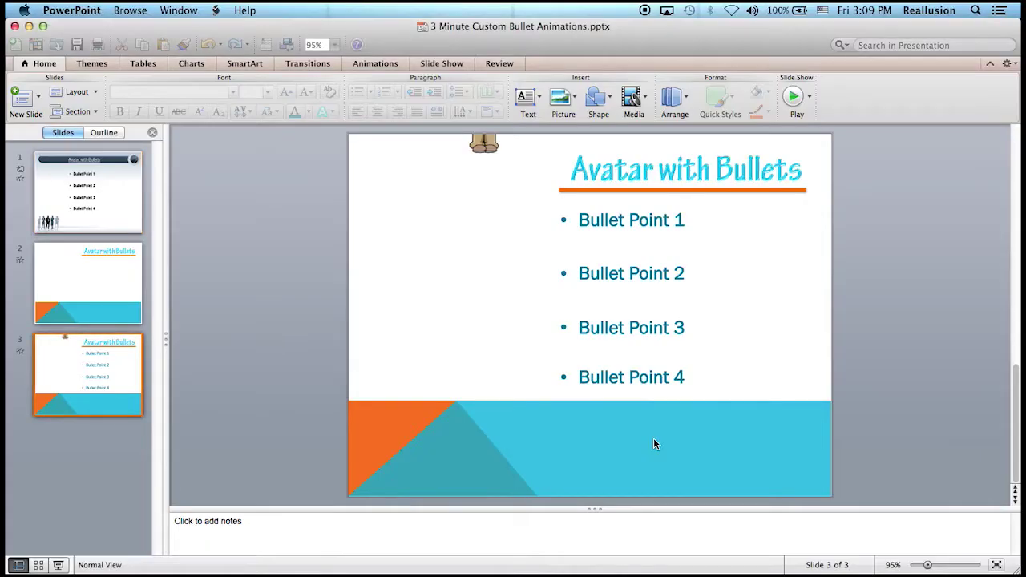
# Switch from the 'Avatar with Bullets' PowerPoint slide to CrazyTalk Animator 2 with Cmd+Tab.
pyautogui.press('super+Tab')
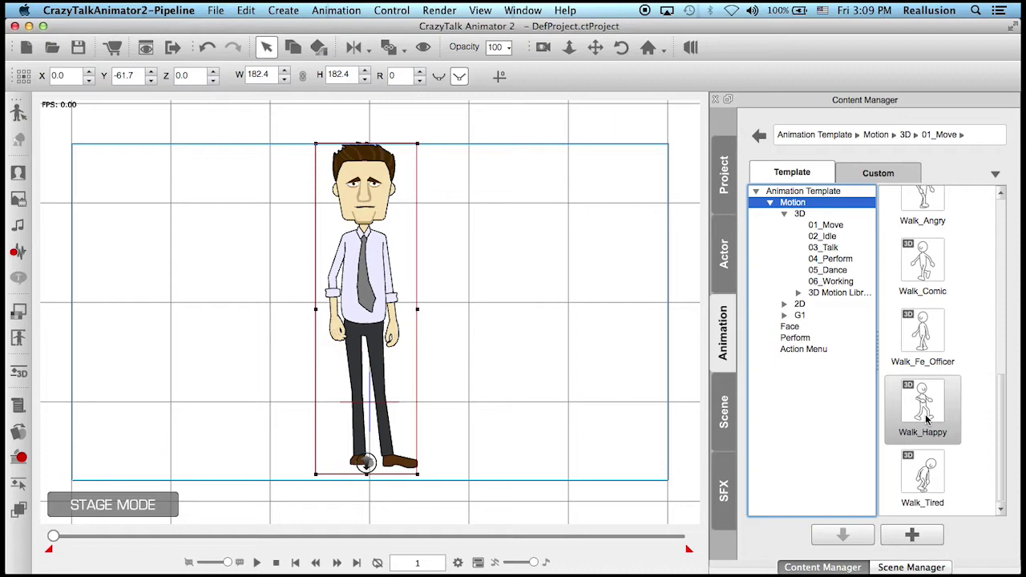
# Apply the Walk_Happy 3D motion to the businessman, preview it, then reselect him.
pyautogui.moveTo(885, 425); pyautogui.dragTo(382, 199)
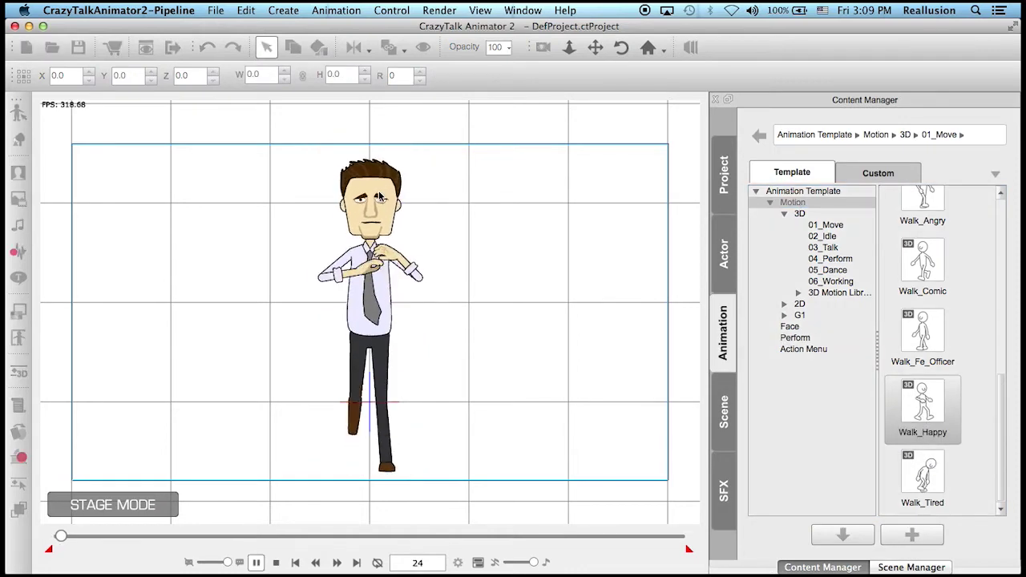
pyautogui.moveTo(901, 445); pyautogui.dragTo(401, 251)
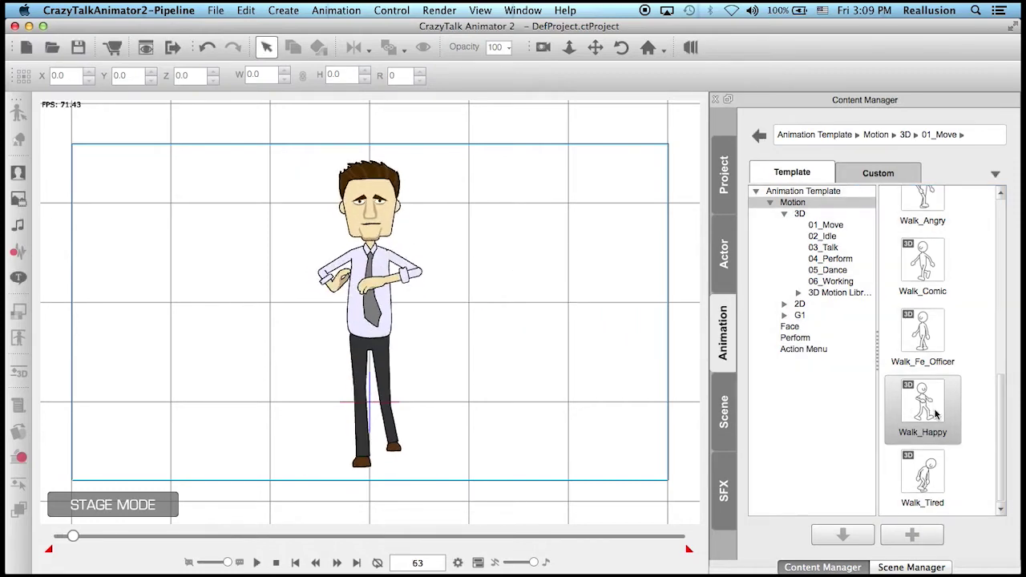
pyautogui.moveTo(921, 405); pyautogui.dragTo(363, 183)
pyautogui.click(276, 562)
pyautogui.click(373, 257)
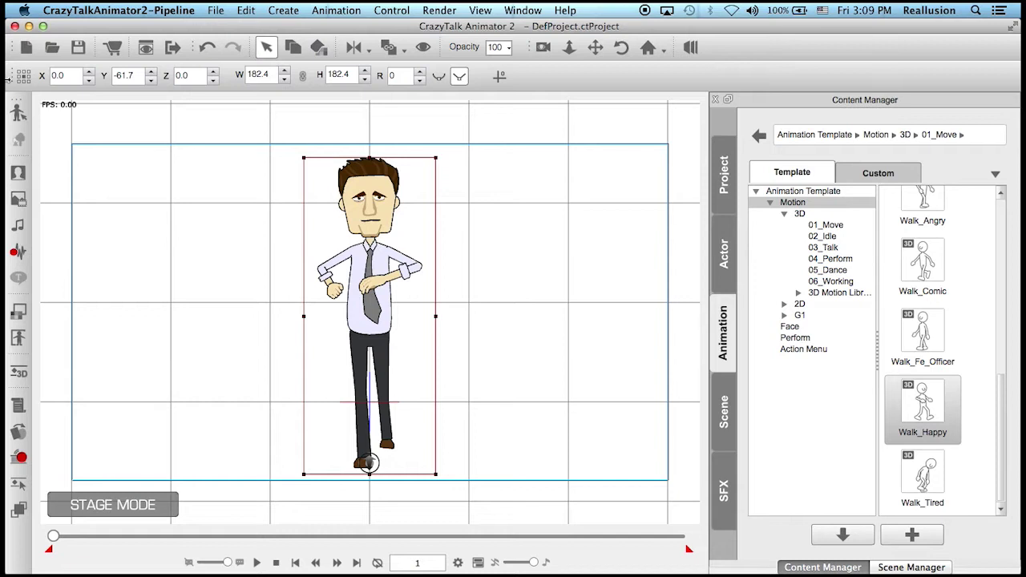
# In Character Composer, apply Hair 12 from the Head parts and the red Upper_03 body shirt.
pyautogui.click(23, 117)
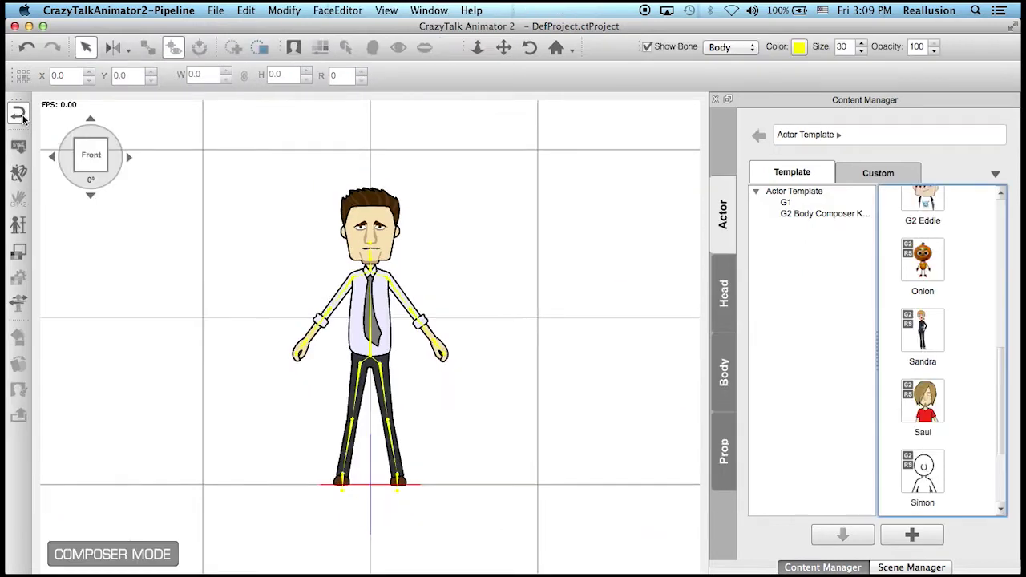
pyautogui.click(724, 307)
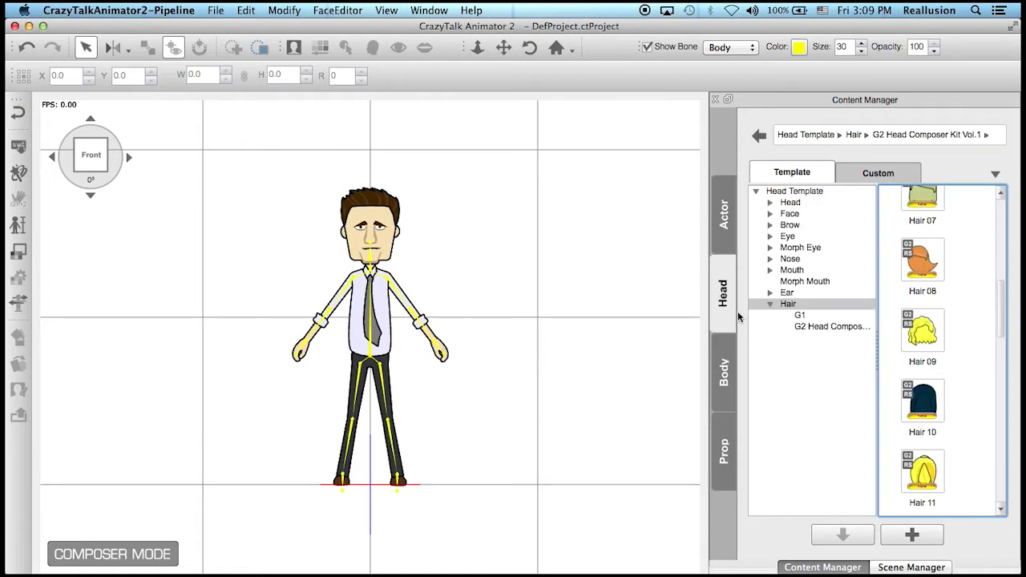
pyautogui.scroll(-5, 962, 320)
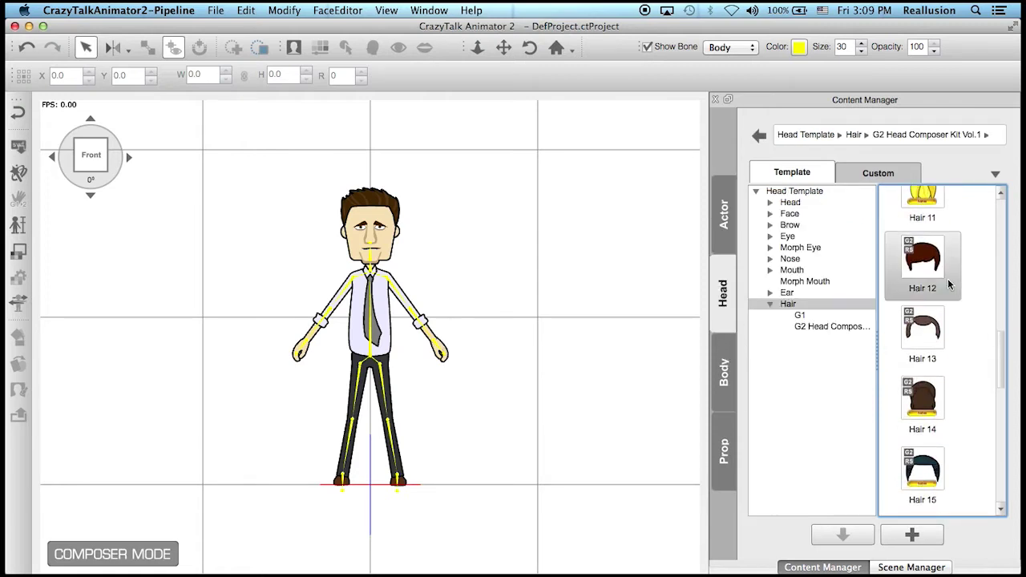
pyautogui.click(942, 274)
pyautogui.doubleClick(943, 274)
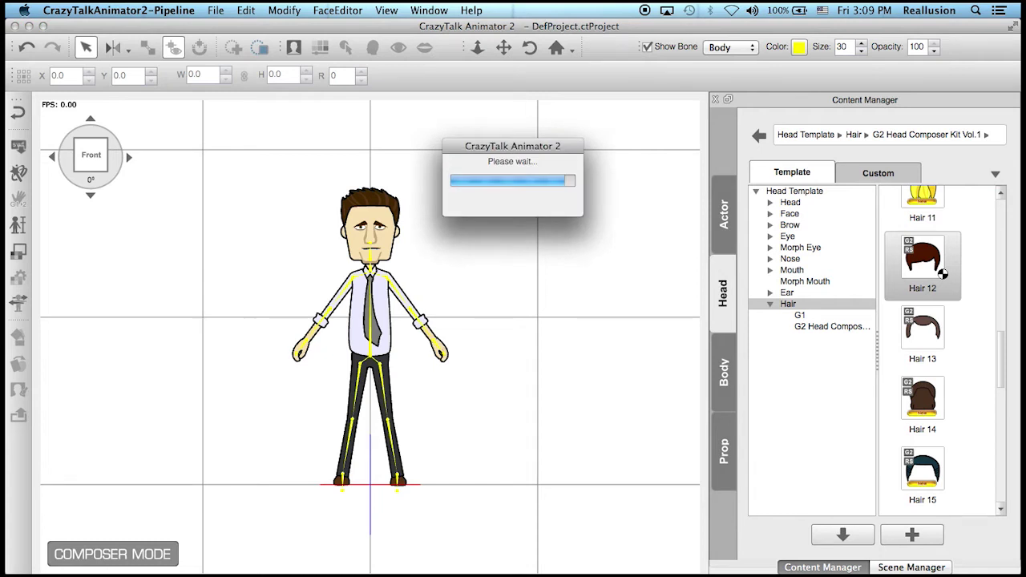
pyautogui.click(726, 363)
pyautogui.doubleClick(939, 266)
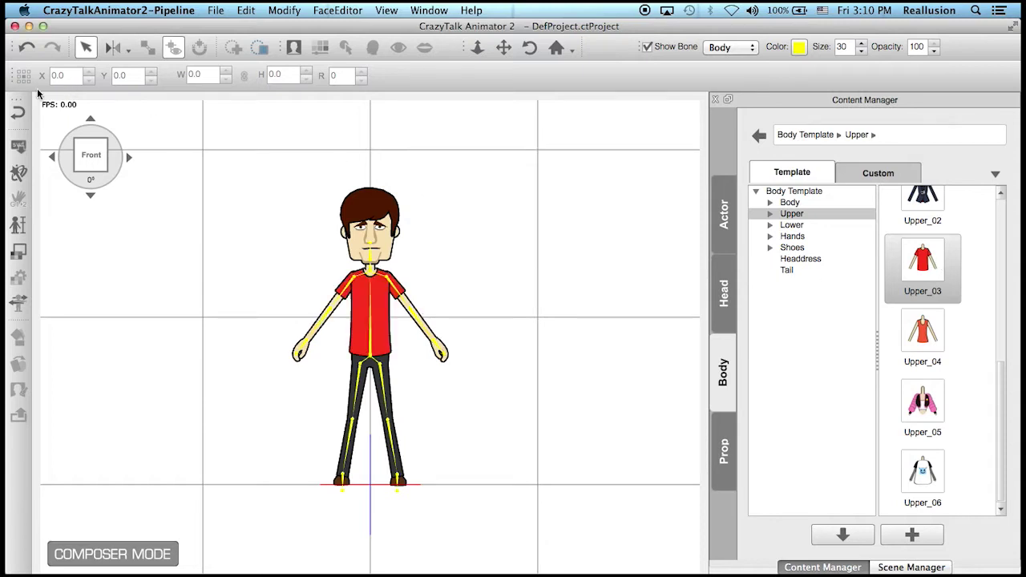
# Leave Composer and preview the restyled character's animation from frame 1.
pyautogui.click(21, 114)
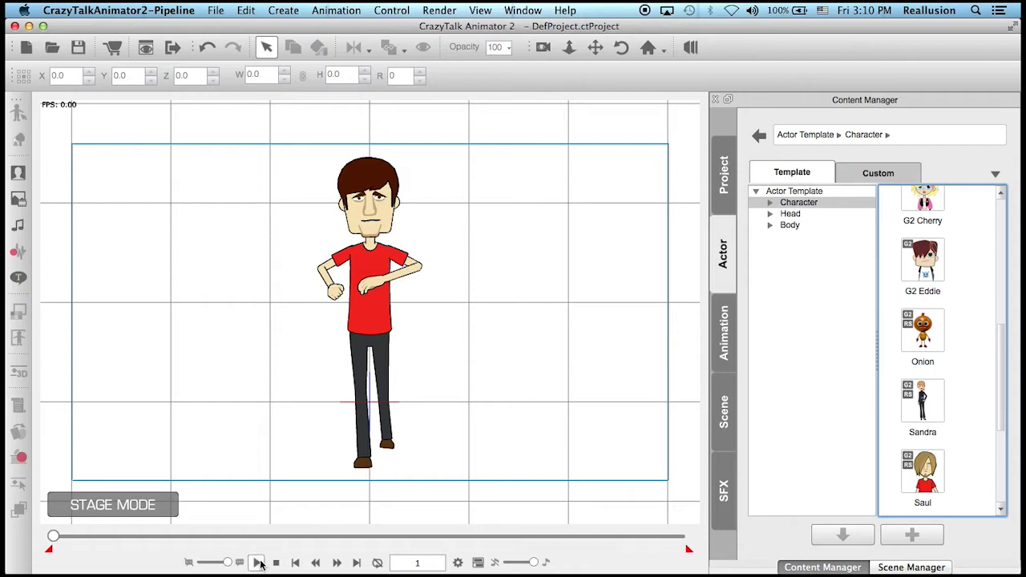
pyautogui.click(257, 562)
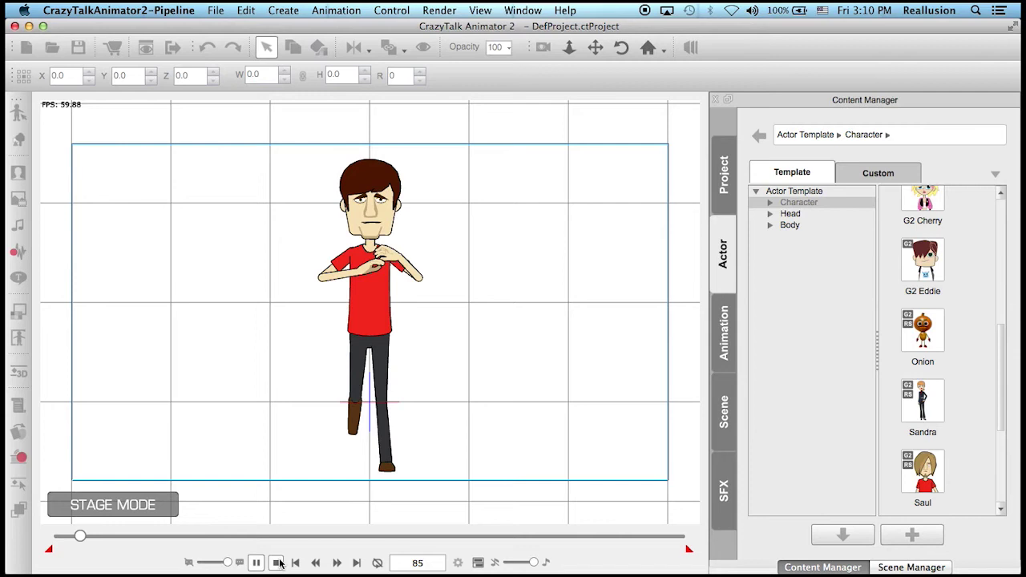
pyautogui.click(276, 563)
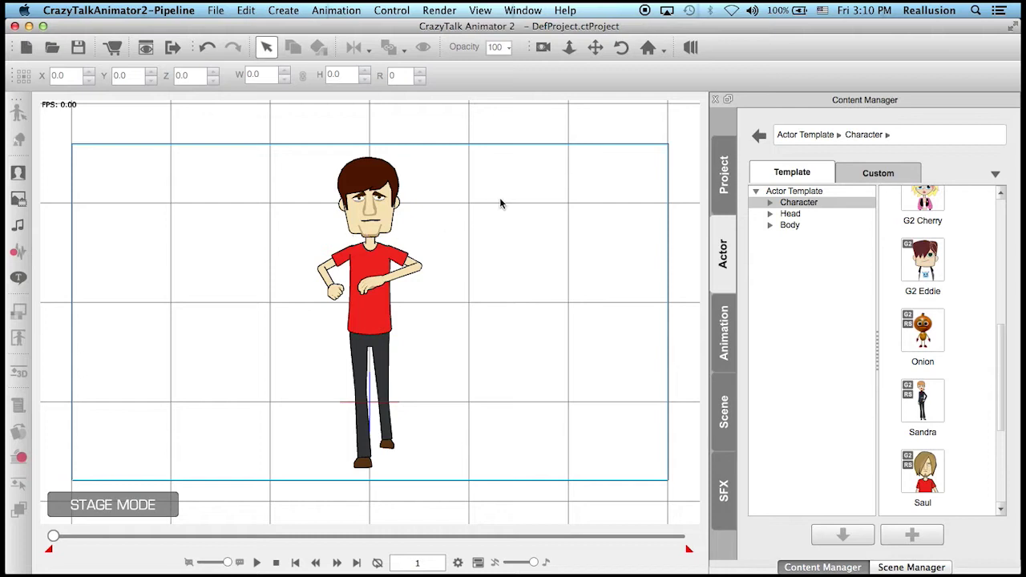
# Start an unsaved new project with custom Dan at about 138% and lowered, then view the creator's store page.
pyautogui.press('super+n')
pyautogui.click(570, 215)
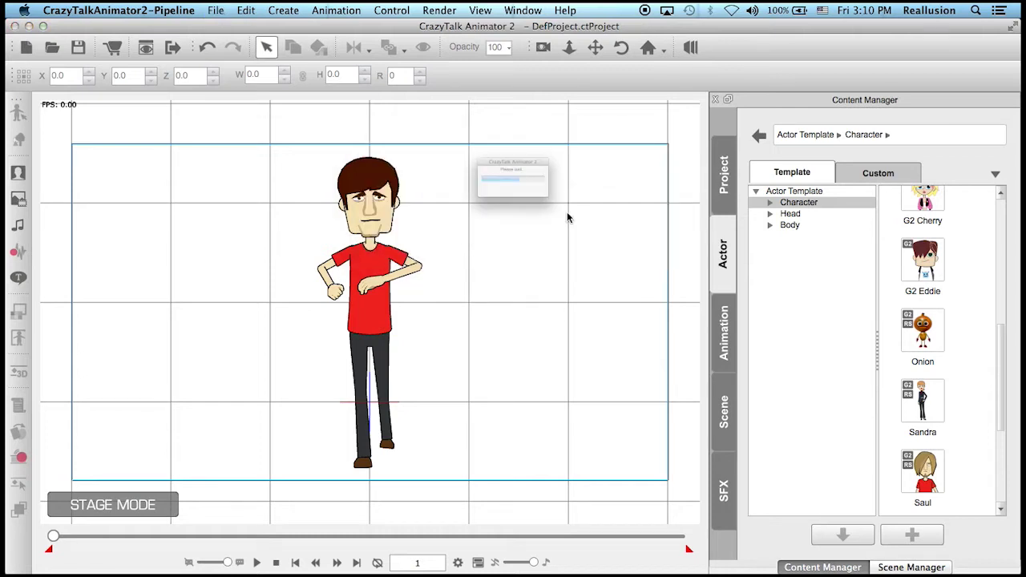
pyautogui.click(871, 173)
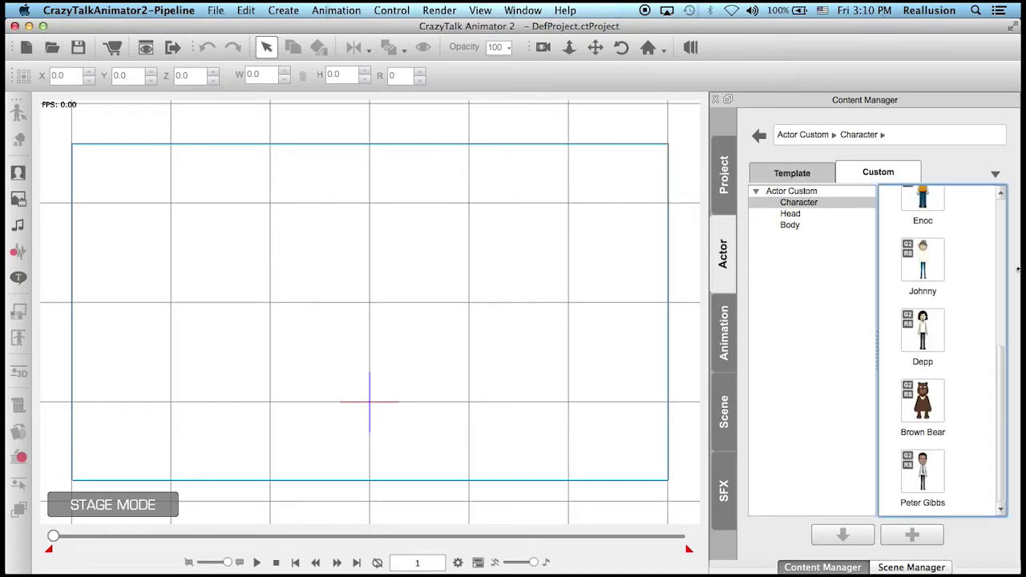
pyautogui.scroll(3, 988, 281)
pyautogui.scroll(2, 988, 282)
pyautogui.moveTo(922, 212); pyautogui.dragTo(528, 264)
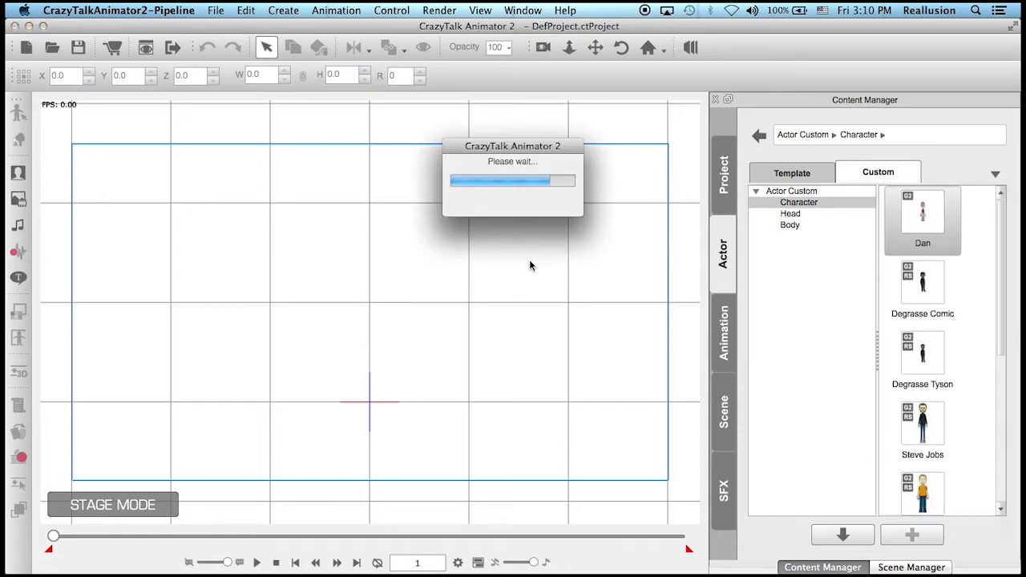
pyautogui.moveTo(407, 171); pyautogui.dragTo(458, 99)
pyautogui.moveTo(375, 190); pyautogui.dragTo(372, 234)
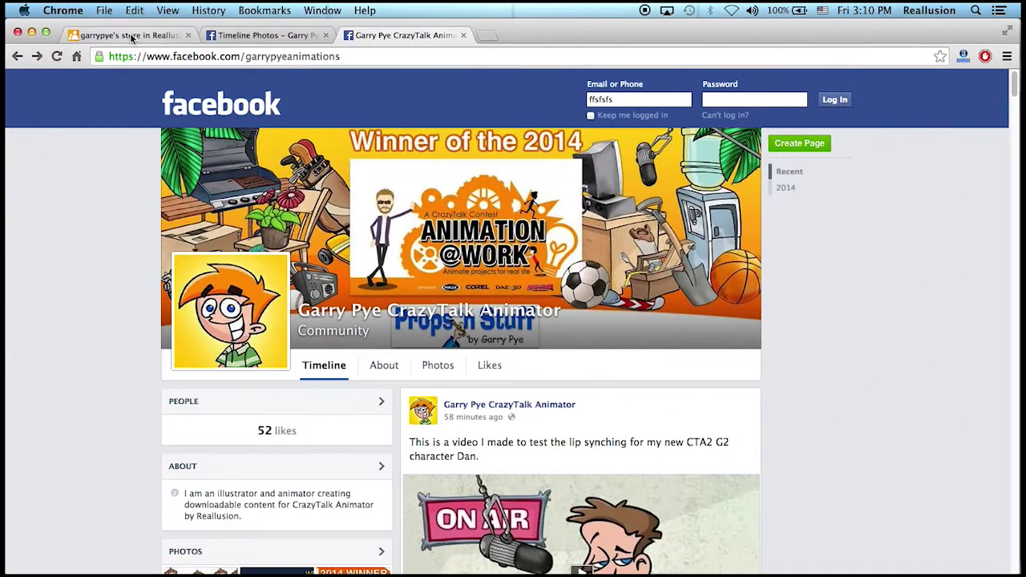
pyautogui.click(129, 35)
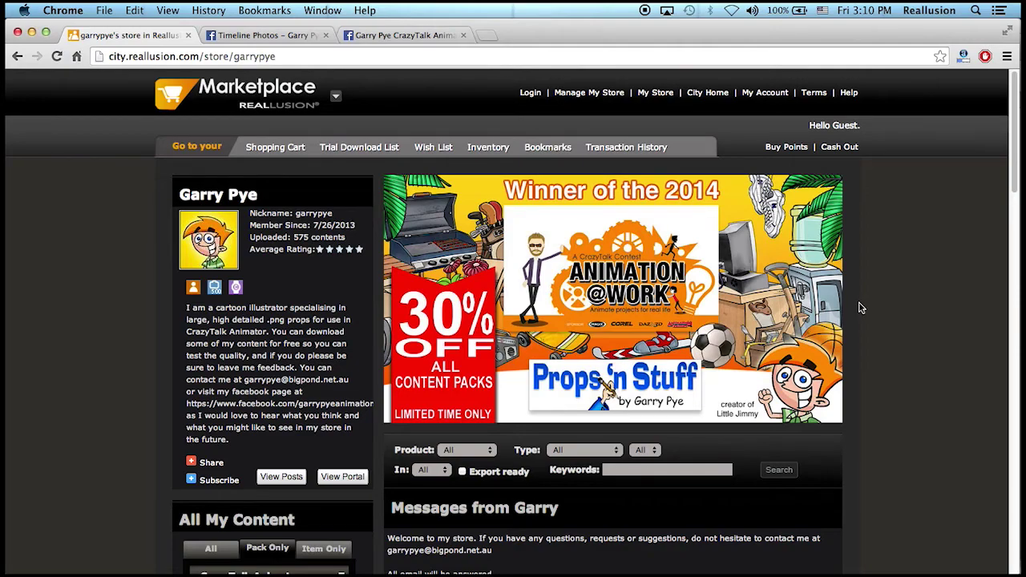
pyautogui.scroll(-10, 860, 307)
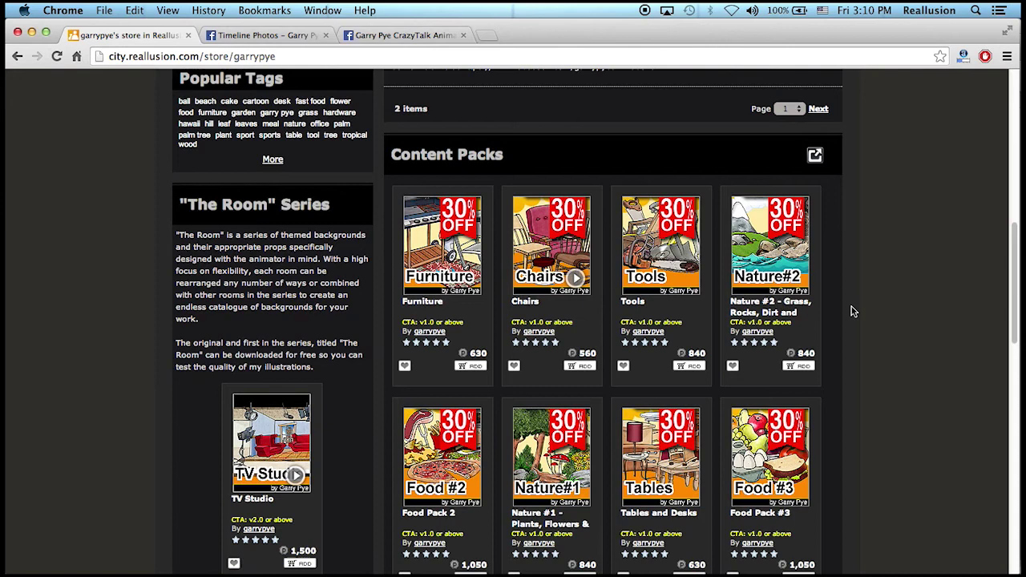
pyautogui.scroll(-1, 852, 311)
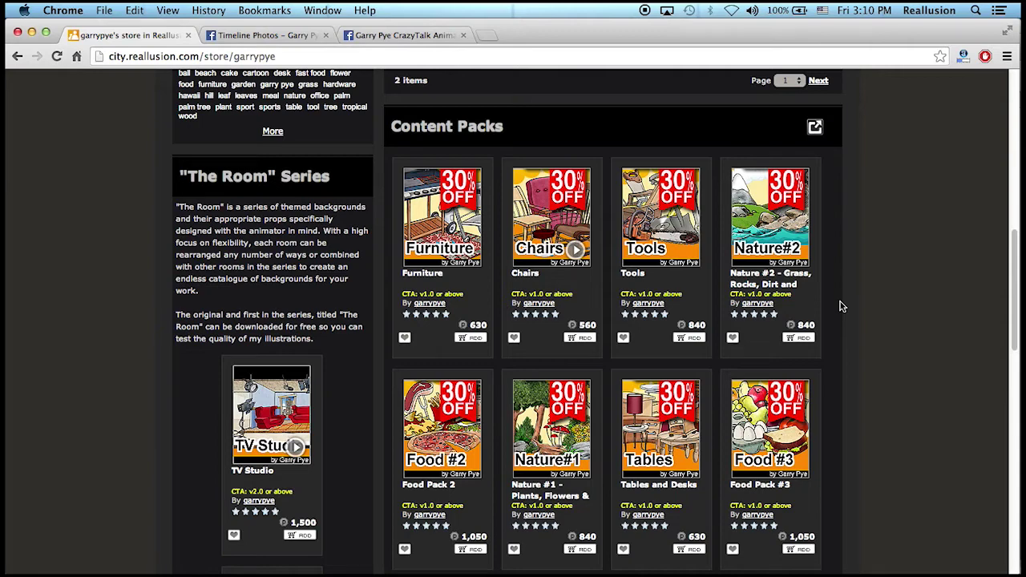
pyautogui.scroll(-2, 841, 306)
pyautogui.scroll(12, 841, 306)
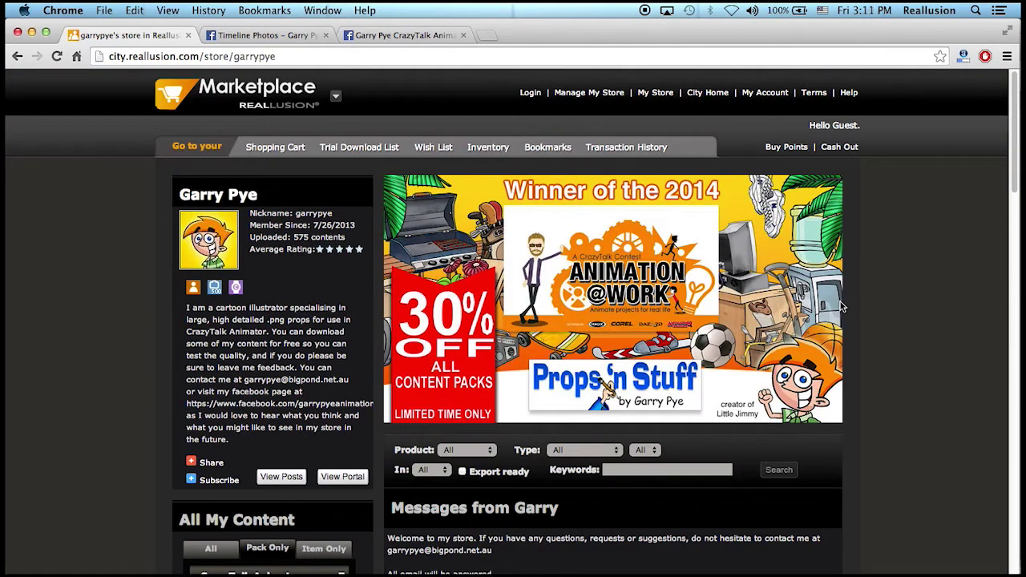
# View the DAN Timeline Photos image and the creator's CrazyTalk Animator tutorial video, then return to CrazyTalk Animator 2.
pyautogui.click(265, 36)
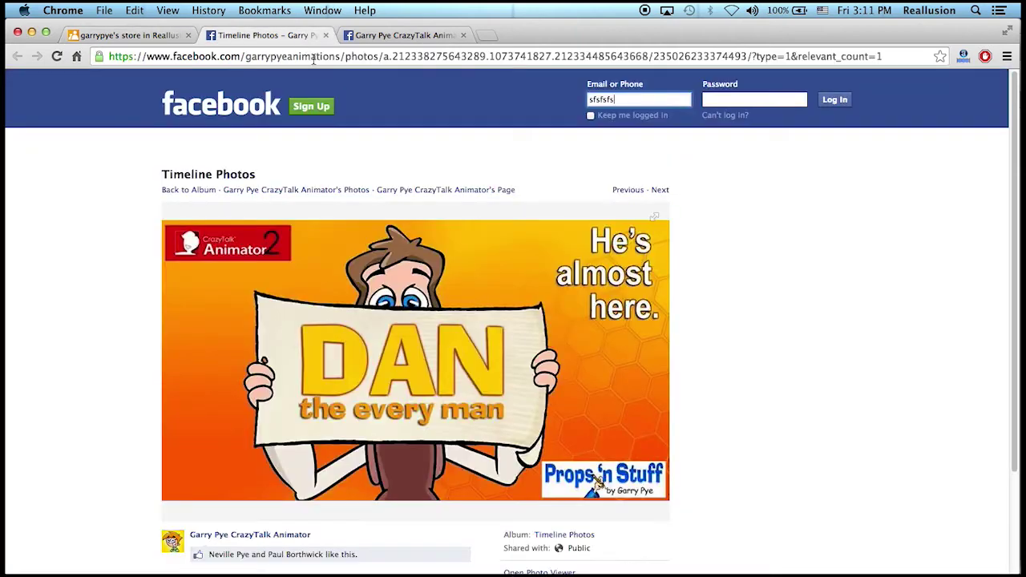
pyautogui.scroll(-1, 465, 351)
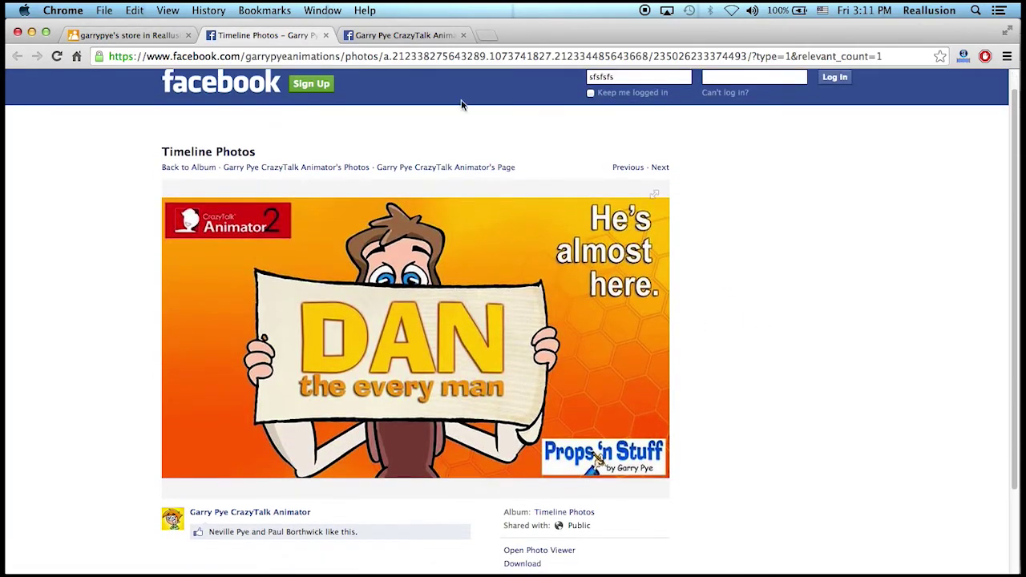
pyautogui.click(415, 35)
pyautogui.scroll(-5, 817, 333)
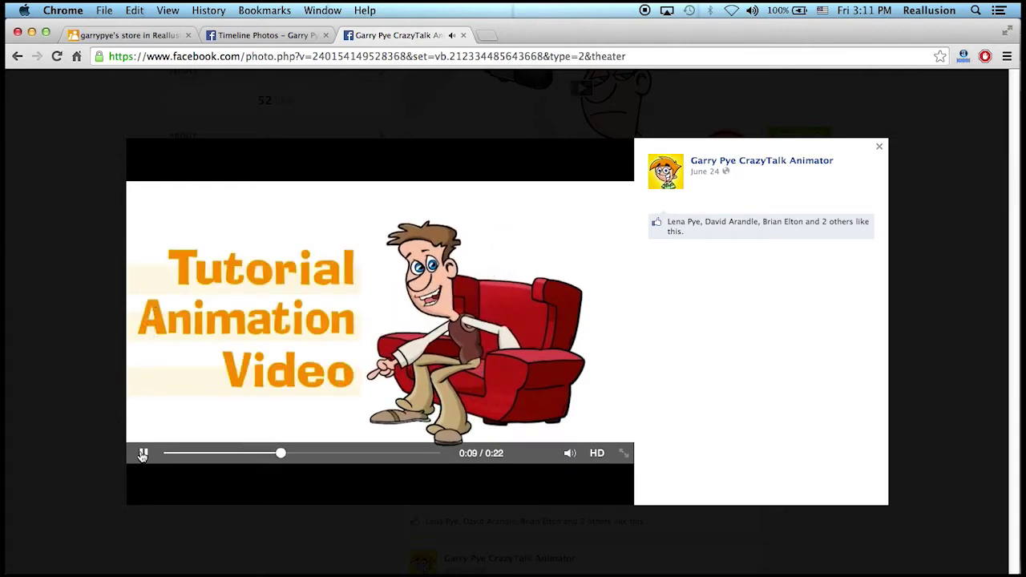
pyautogui.click(143, 455)
pyautogui.click(55, 242)
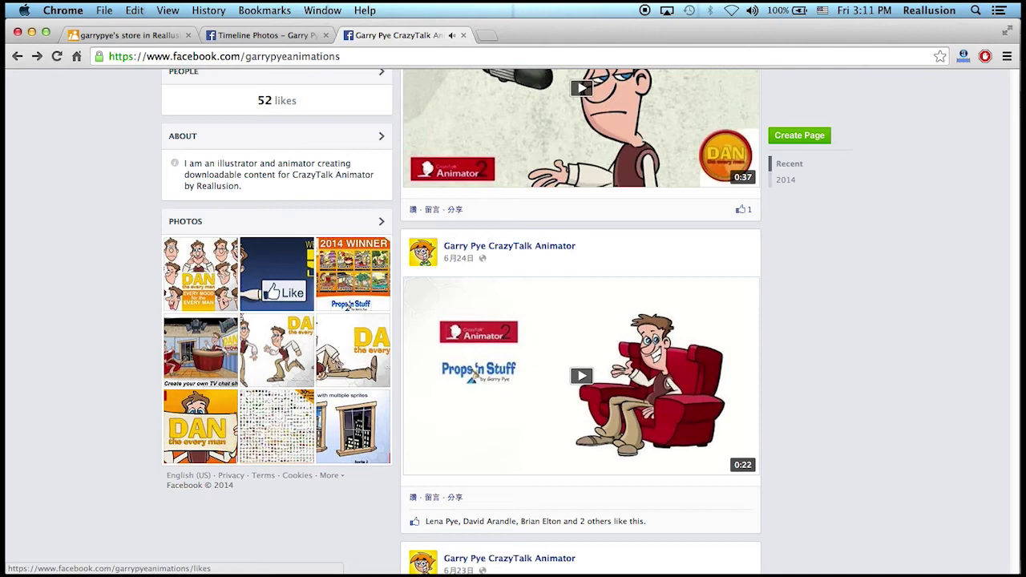
pyautogui.click(617, 572)
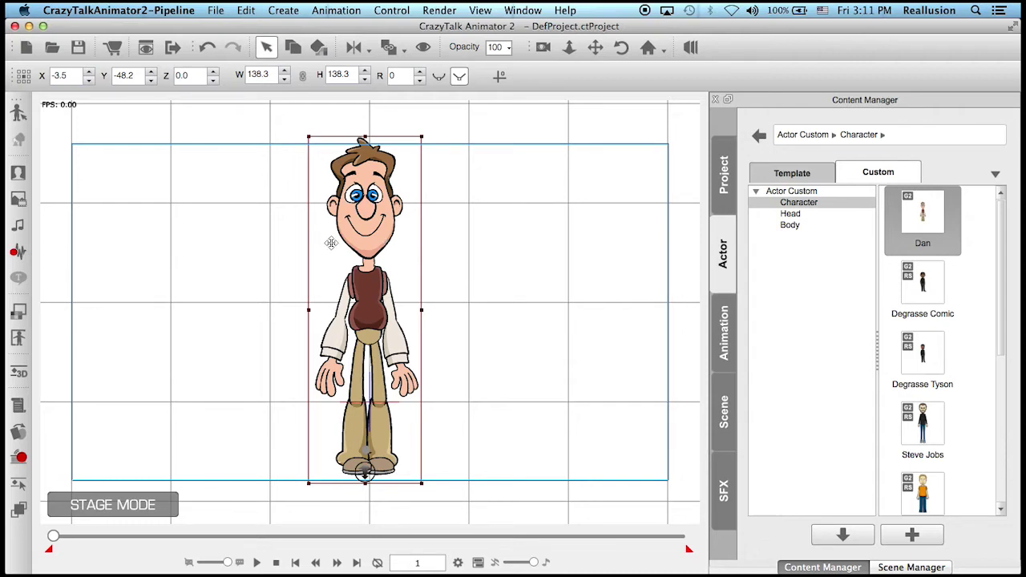
# Raise Dan above the stage's top edge on frame 1 (Y 454.3) and preview.
pyautogui.click(407, 289)
pyautogui.scroll(-3, 424, 302)
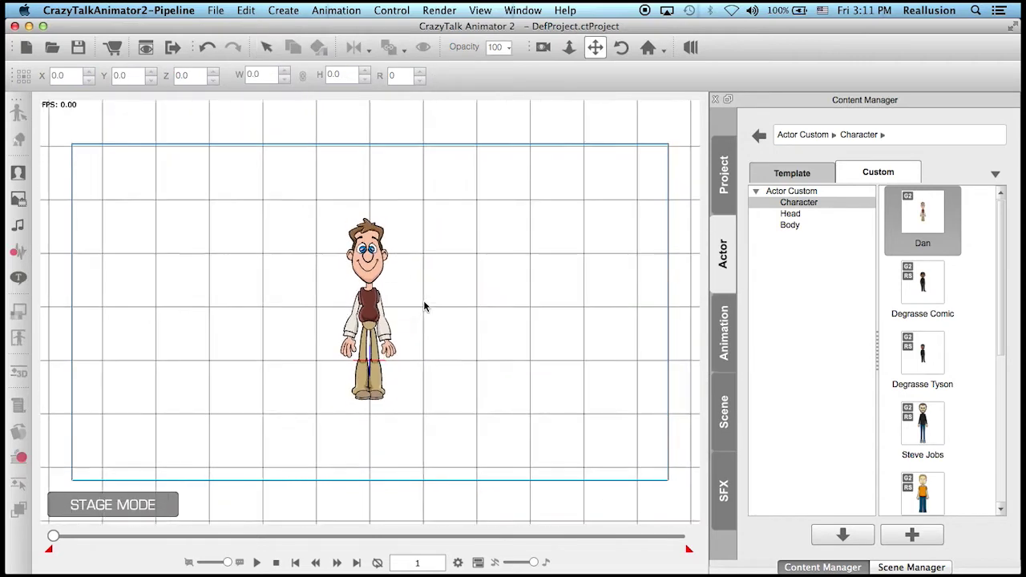
pyautogui.click(369, 294)
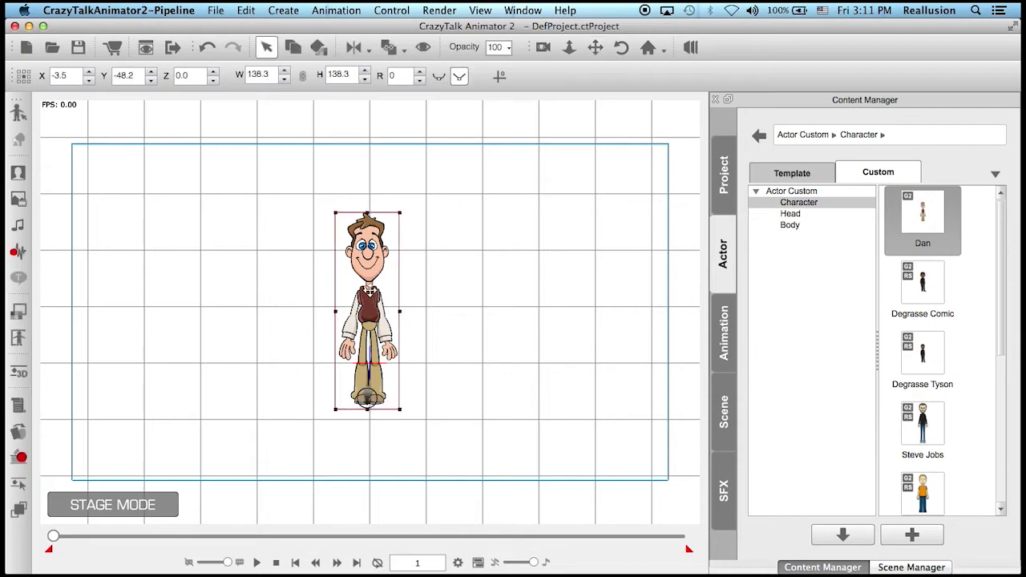
pyautogui.moveTo(444, 315); pyautogui.dragTo(429, 440)
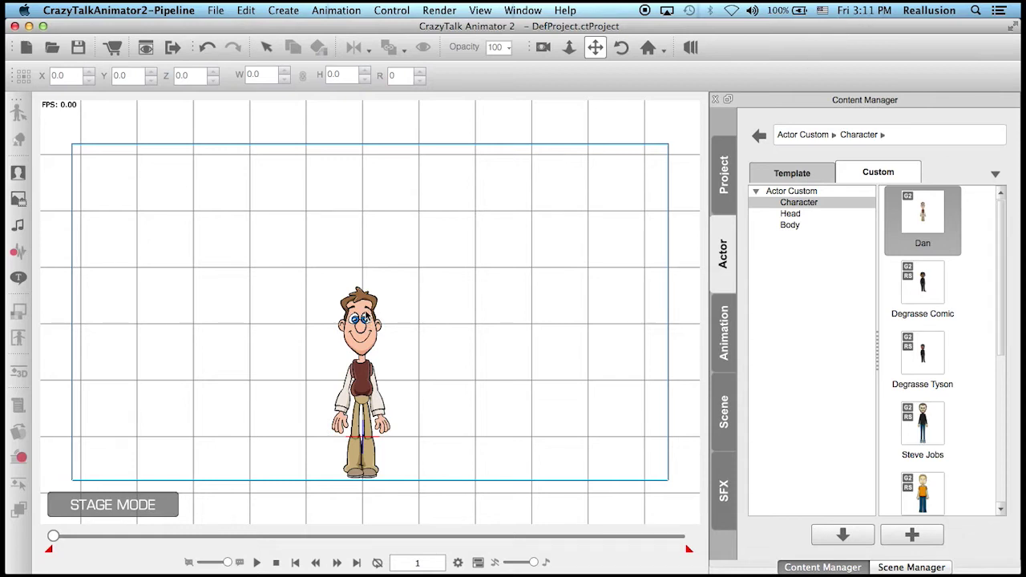
pyautogui.press('q')
pyautogui.click(366, 317)
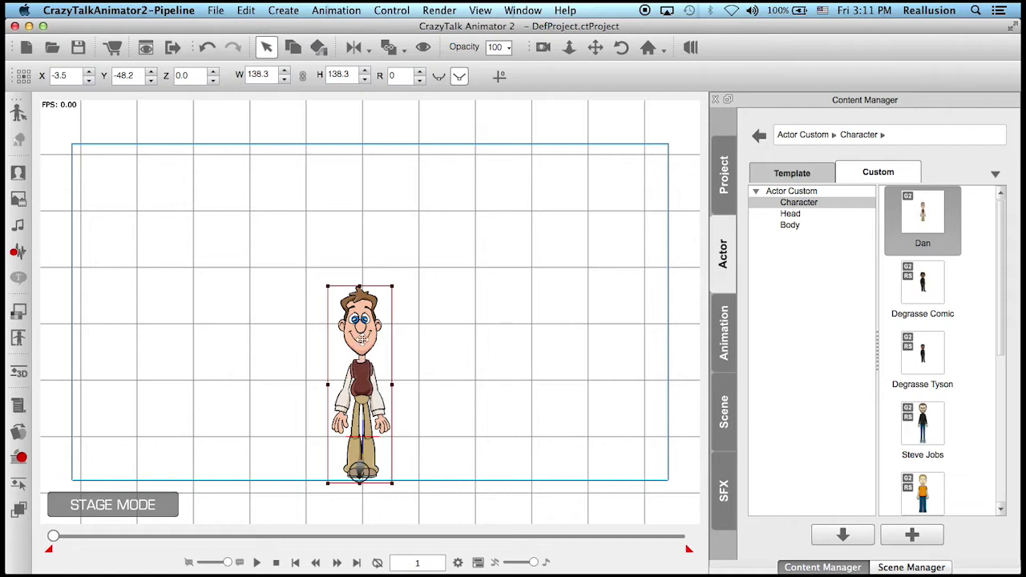
pyautogui.moveTo(362, 358); pyautogui.dragTo(367, 81)
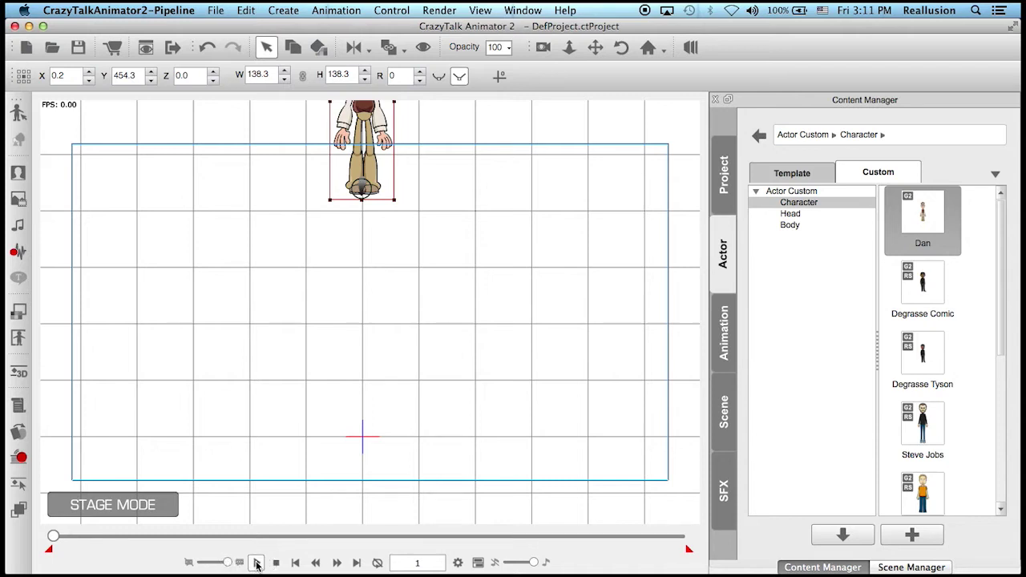
pyautogui.click(256, 564)
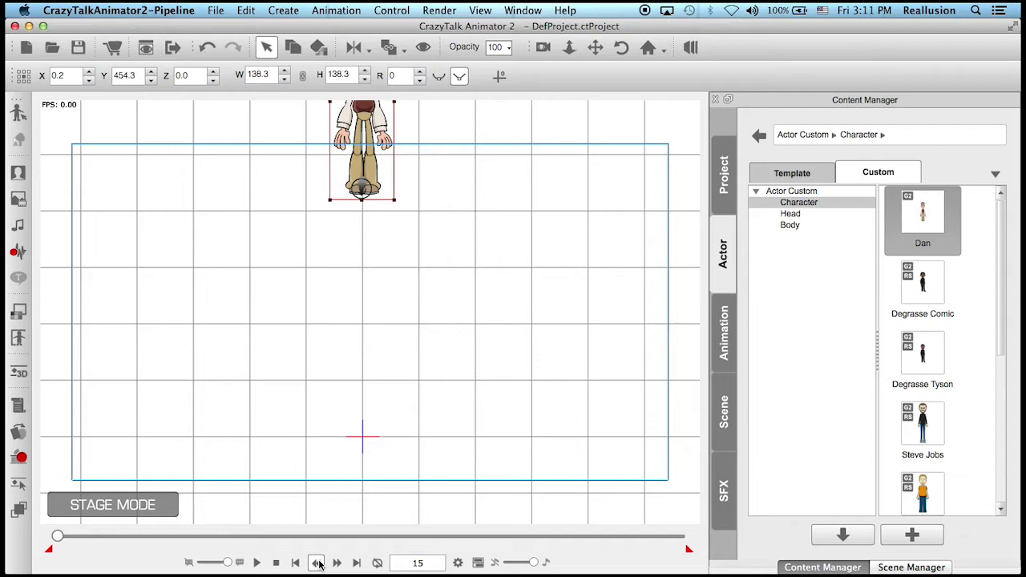
# Bring Dan down to the stage centre around frame 13 and replay the drop-in.
pyautogui.moveTo(356, 137); pyautogui.dragTo(355, 423)
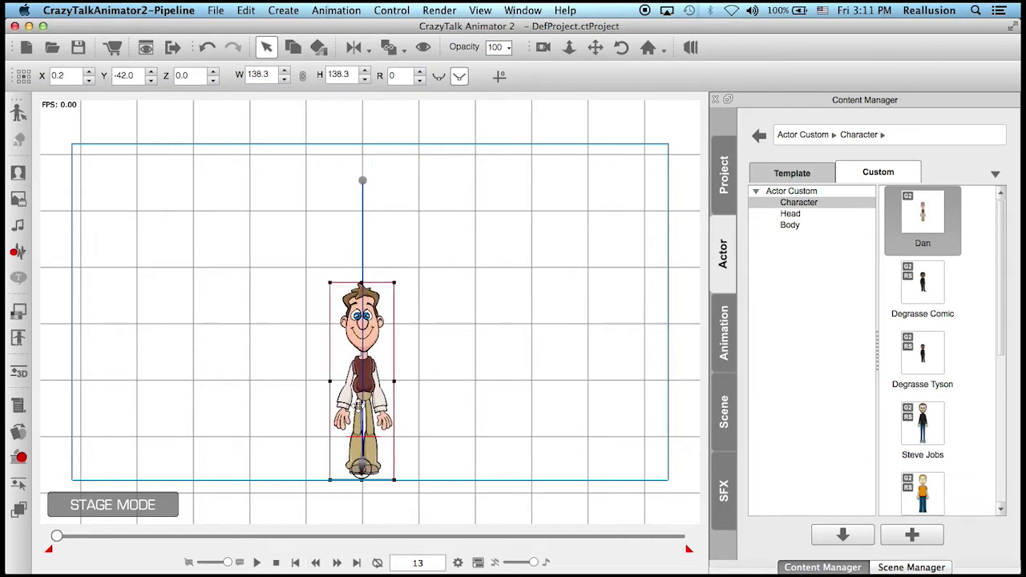
pyautogui.click(361, 184)
pyautogui.click(362, 376)
pyautogui.click(276, 562)
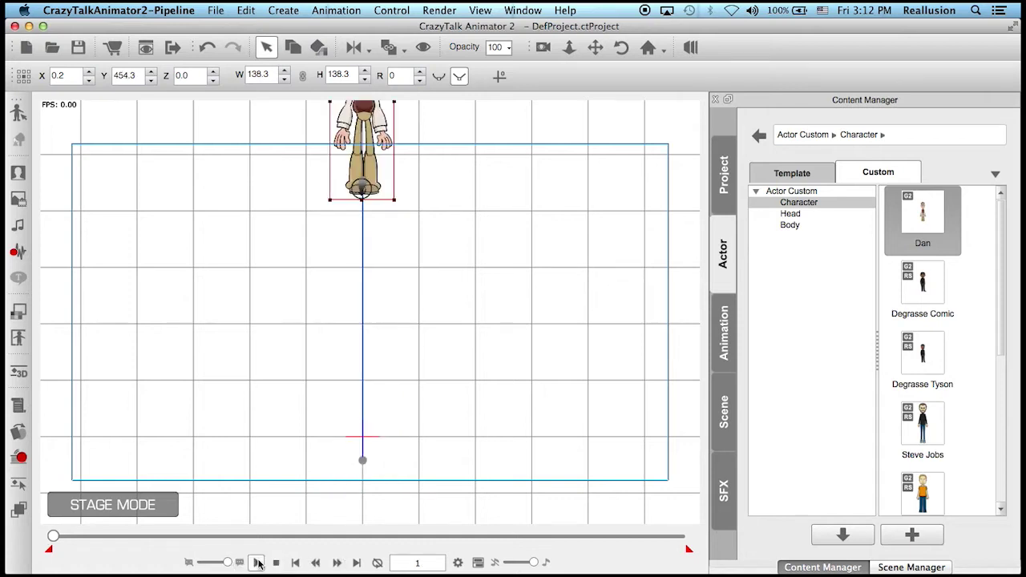
pyautogui.click(258, 562)
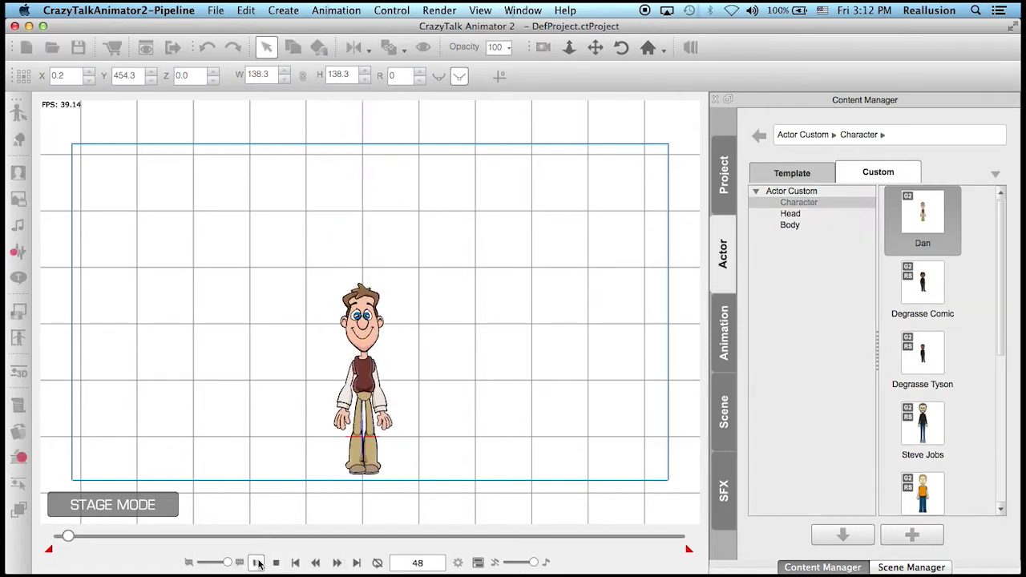
pyautogui.click(257, 562)
pyautogui.moveTo(69, 538); pyautogui.dragTo(46, 543)
pyautogui.click(256, 562)
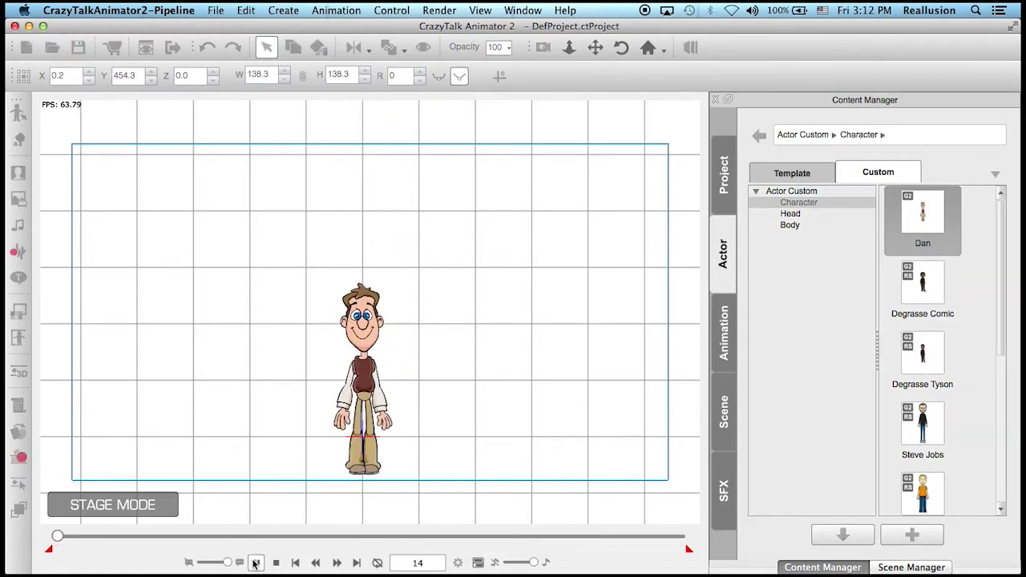
# Preview and record the Puppet Editor Move > Jump motion for Dan from frame 19.
pyautogui.click(256, 563)
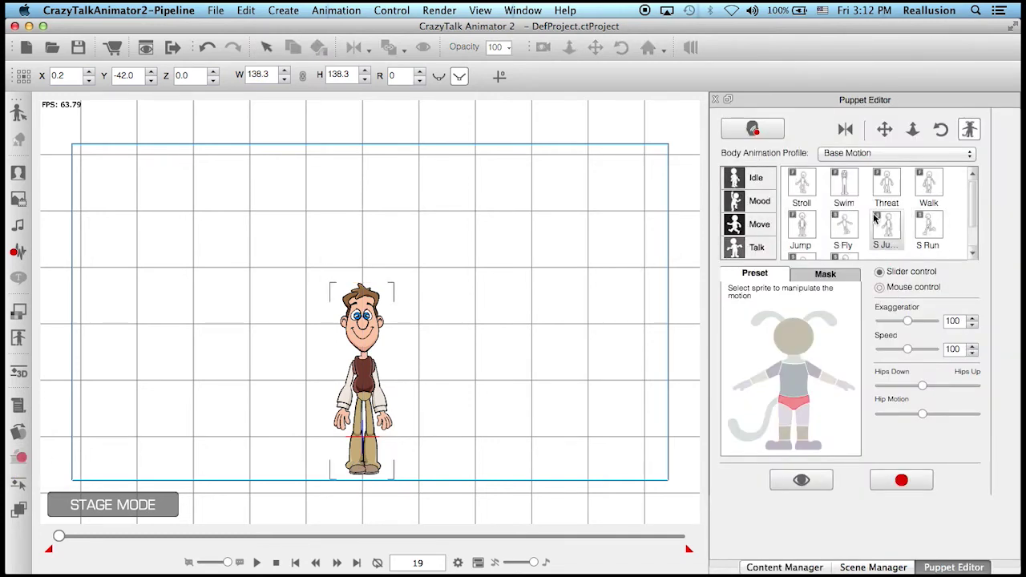
pyautogui.click(806, 231)
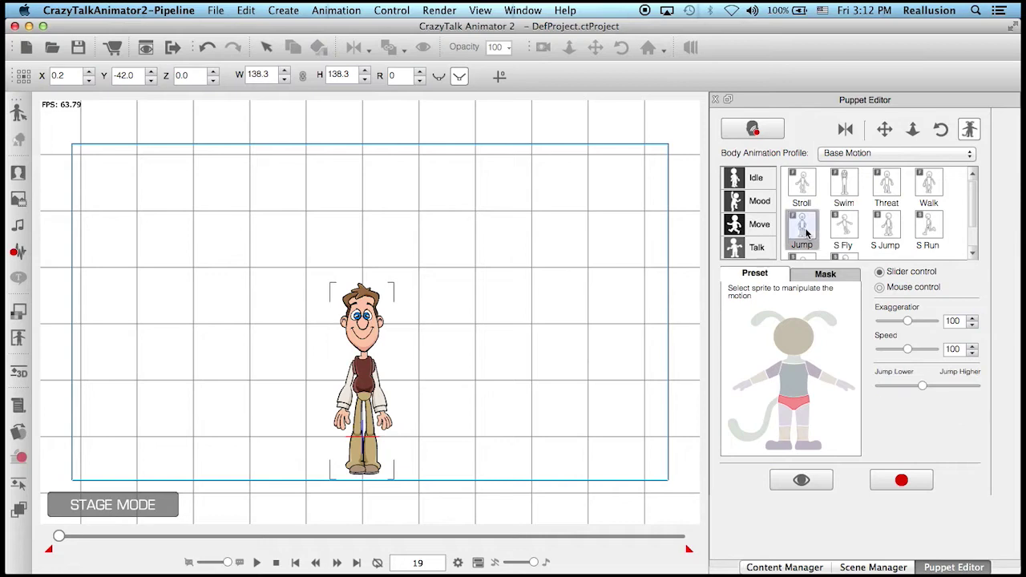
pyautogui.click(804, 483)
pyautogui.press('space')
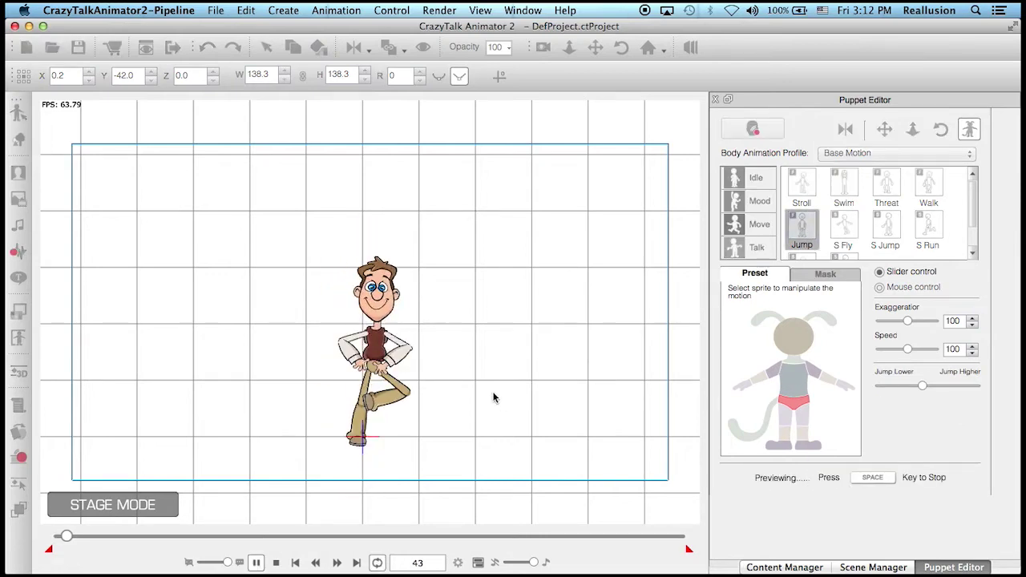
pyautogui.press('space')
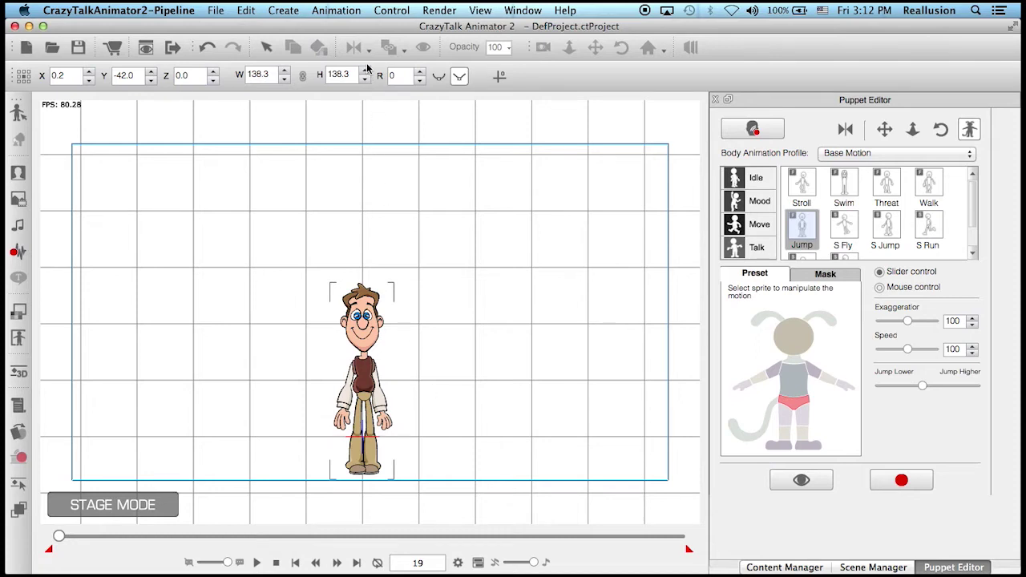
pyautogui.click(906, 480)
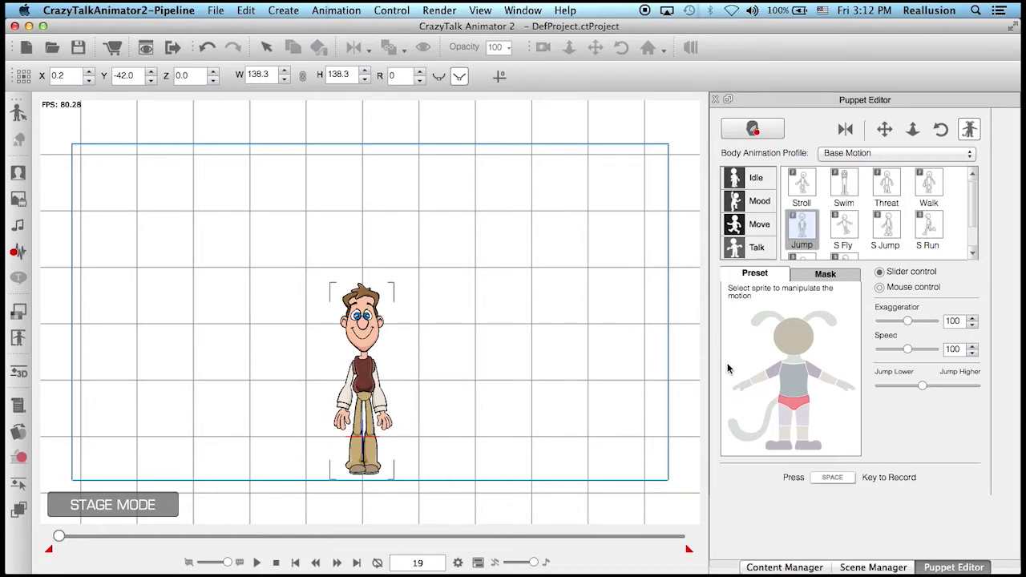
pyautogui.press('space')
pyautogui.press('space')
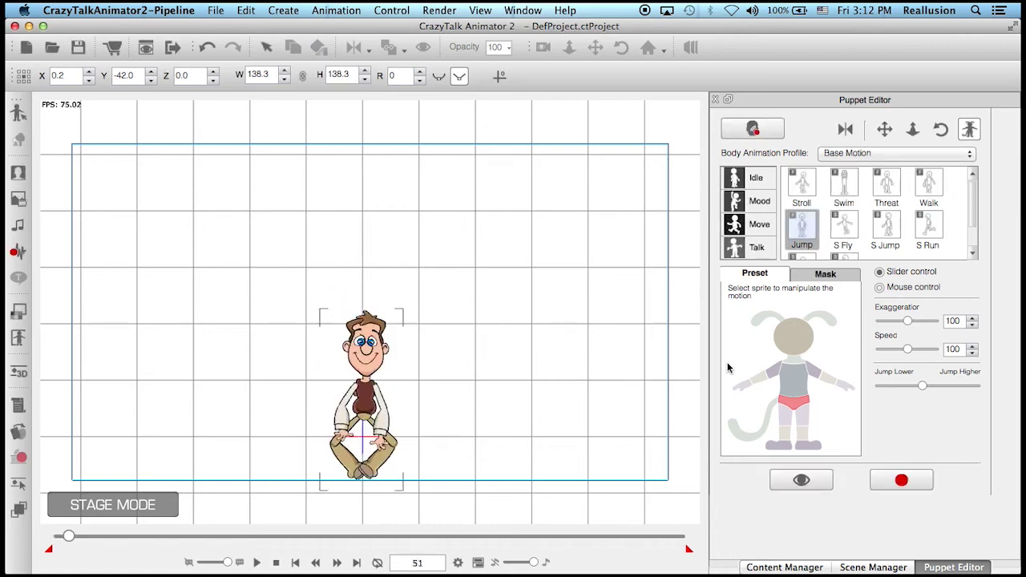
pyautogui.click(716, 99)
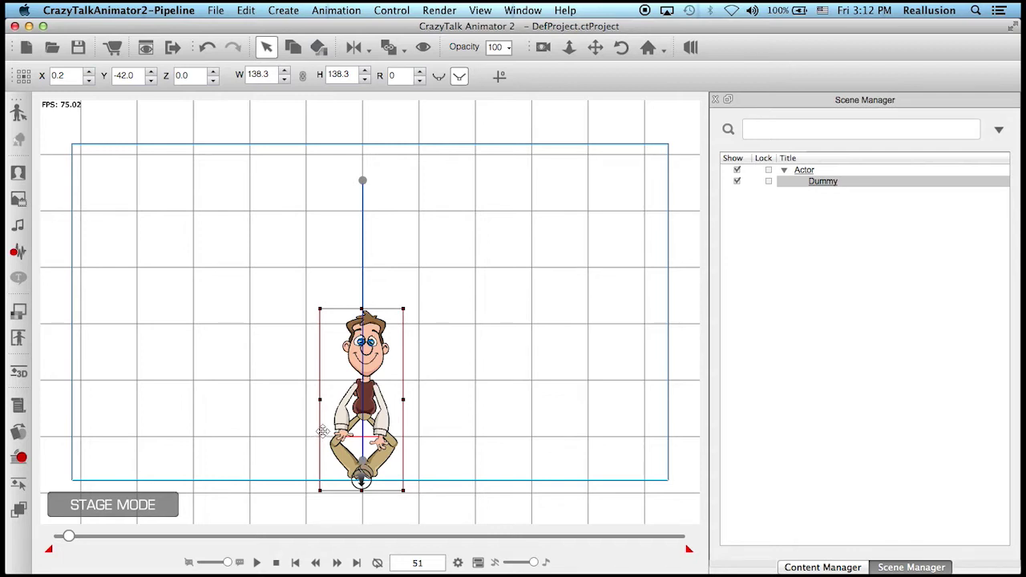
# Reset Dan's frame-51 crouch to the Default pose in the 3D Motion Key Editor and play back.
pyautogui.click(18, 372)
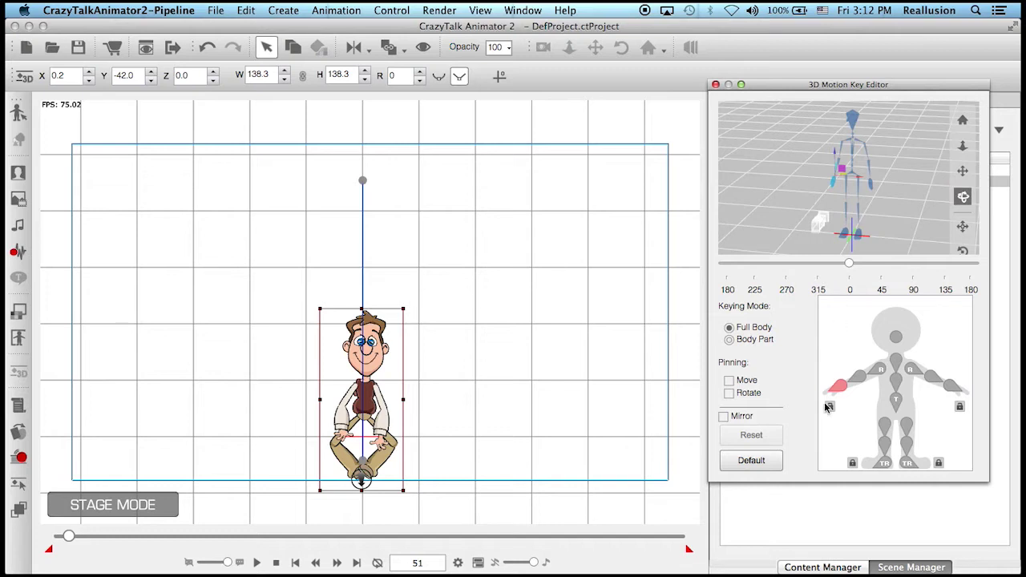
pyautogui.click(754, 461)
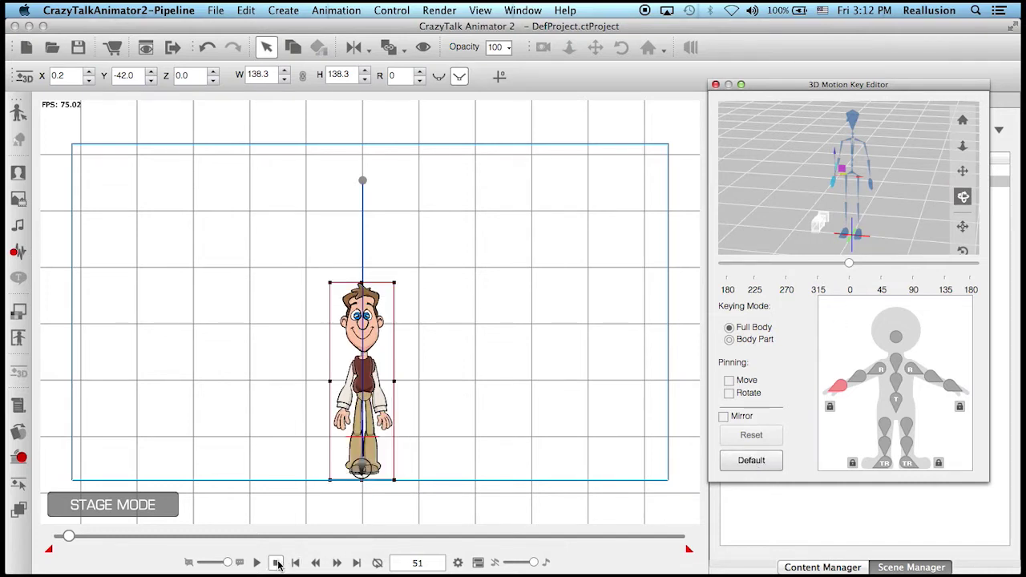
pyautogui.click(276, 563)
pyautogui.click(257, 563)
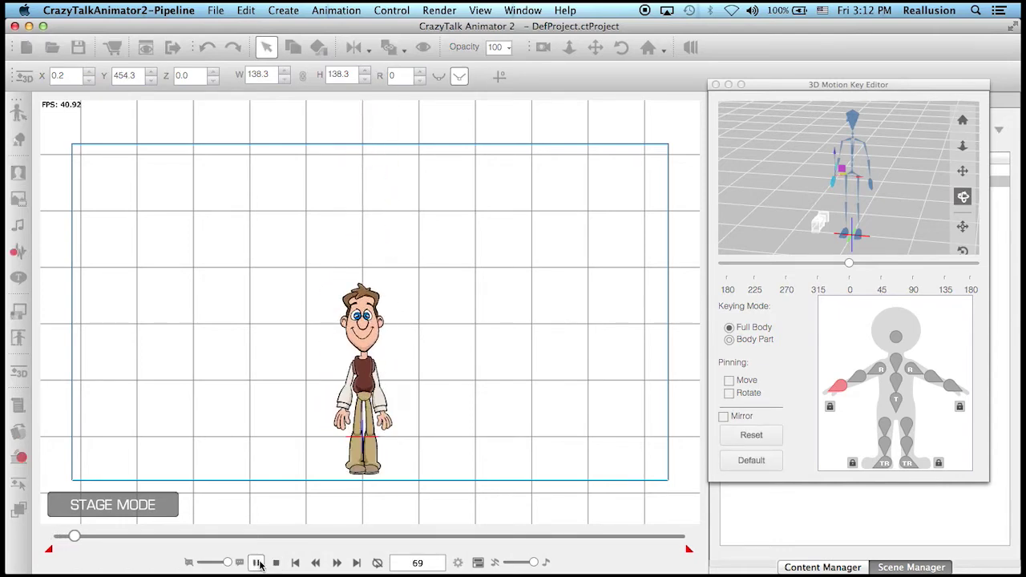
pyautogui.click(257, 562)
pyautogui.click(715, 85)
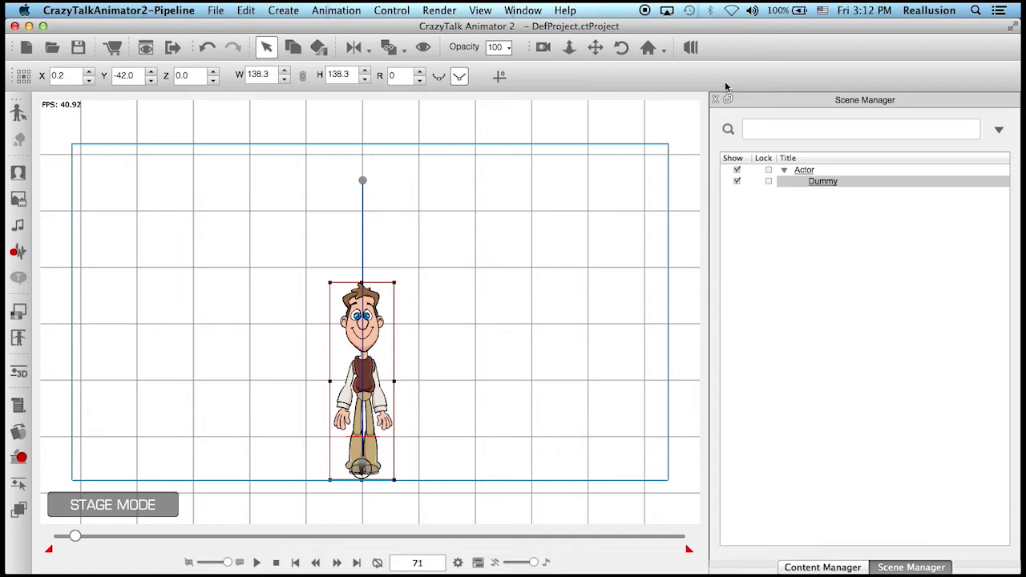
# Drag the custom Hand Wave motion onto Dan and play the animation from the start.
pyautogui.click(823, 567)
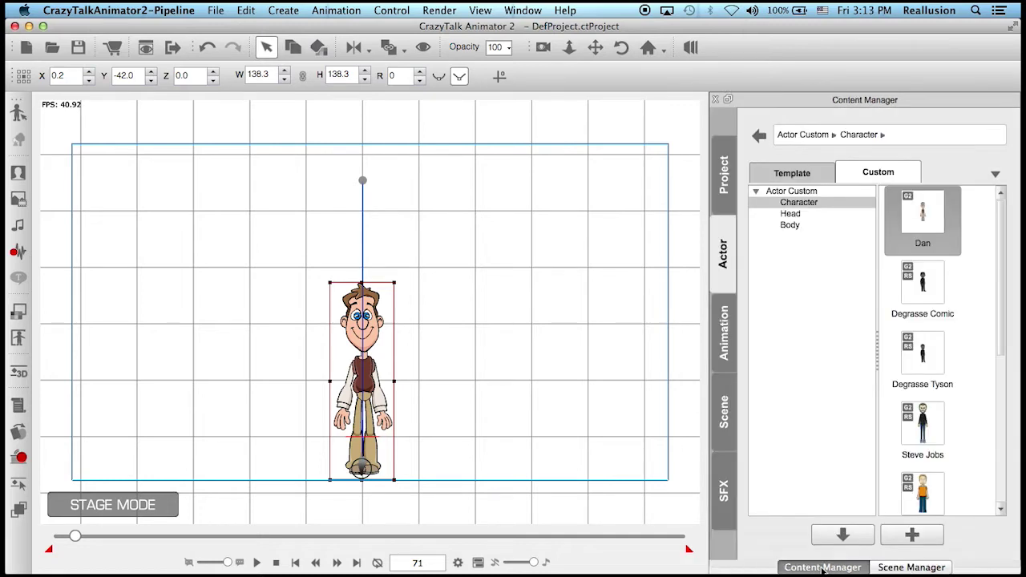
pyautogui.click(726, 333)
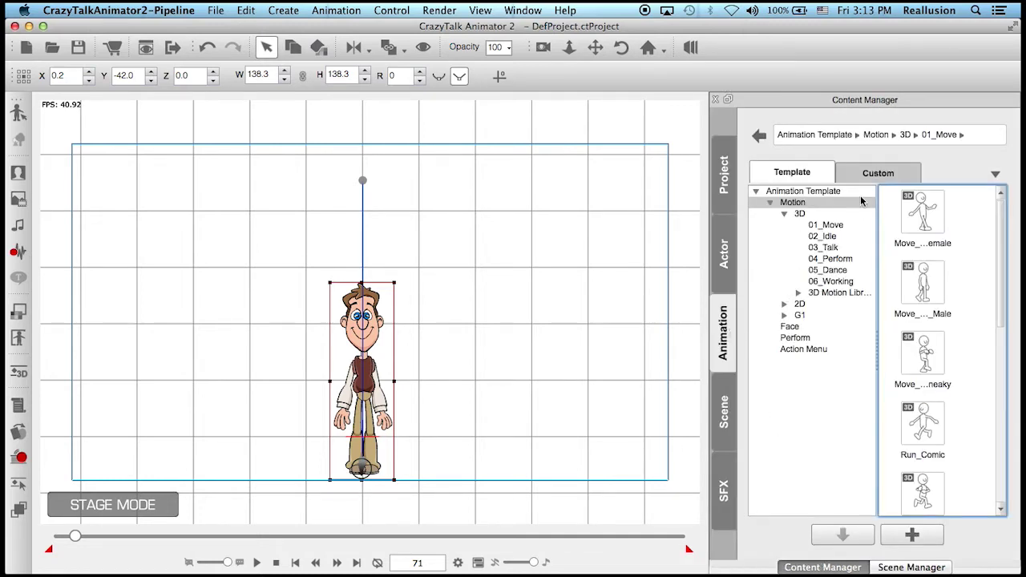
pyautogui.click(879, 177)
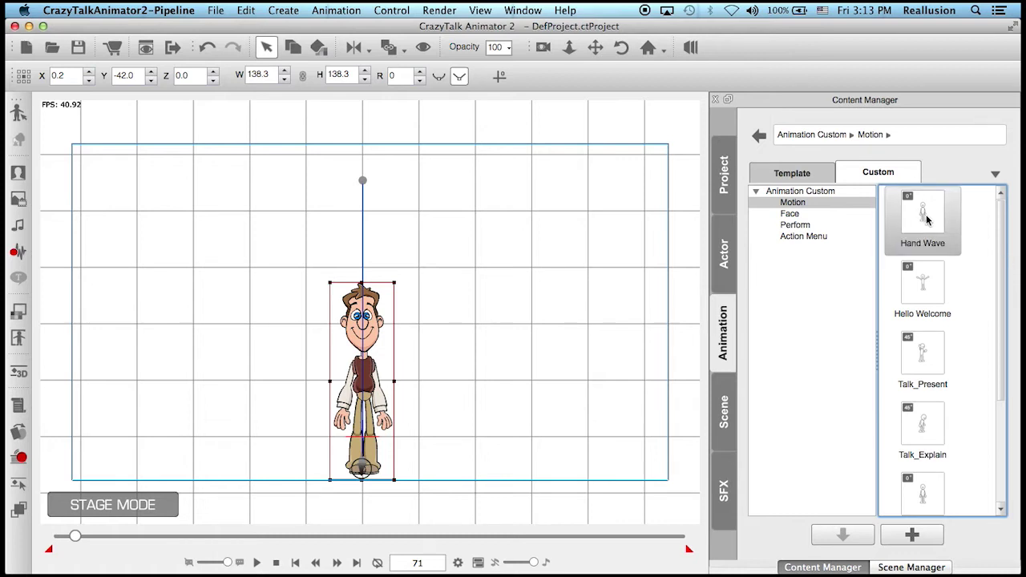
pyautogui.moveTo(927, 221); pyautogui.dragTo(373, 345)
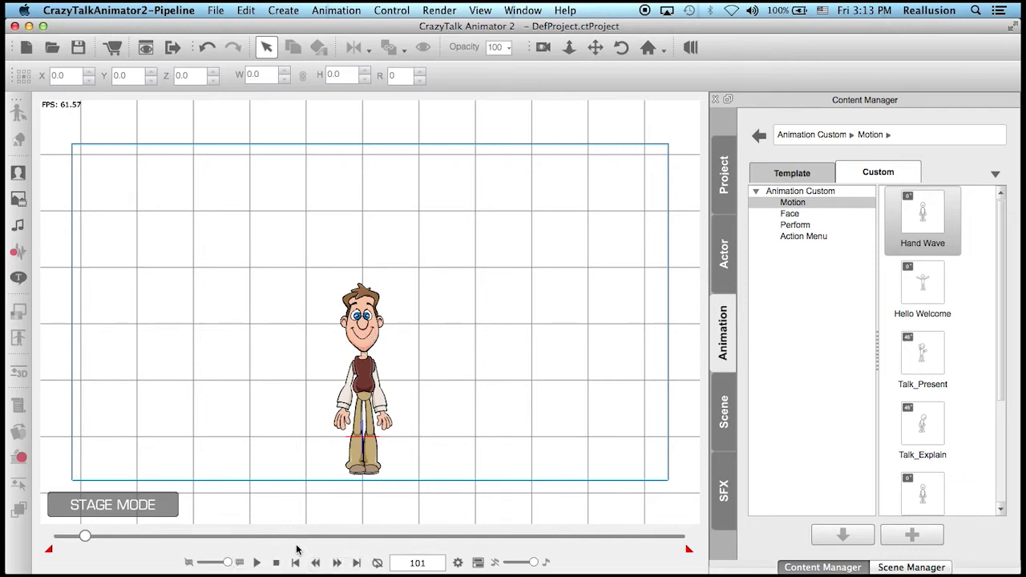
pyautogui.click(275, 563)
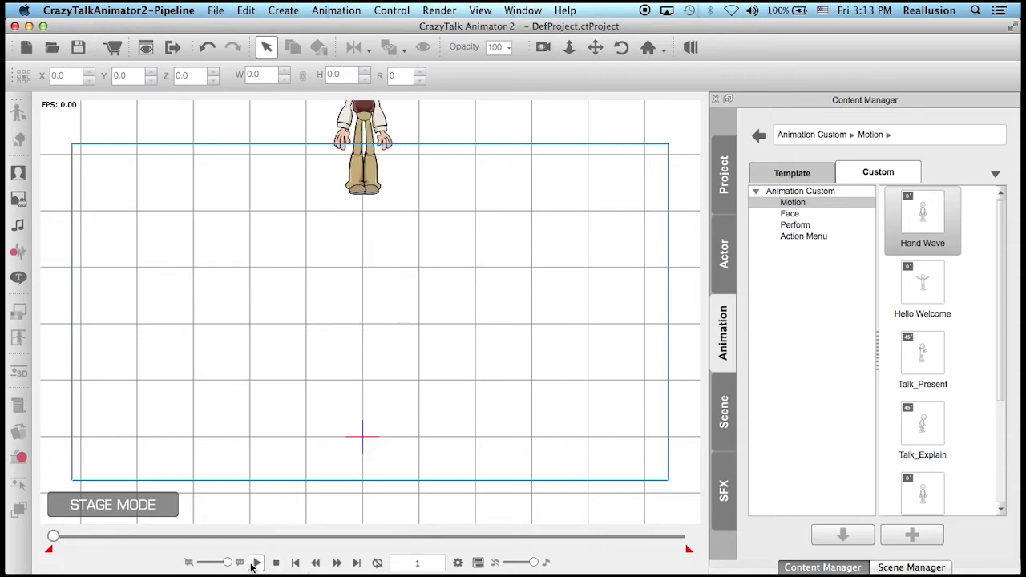
pyautogui.click(258, 564)
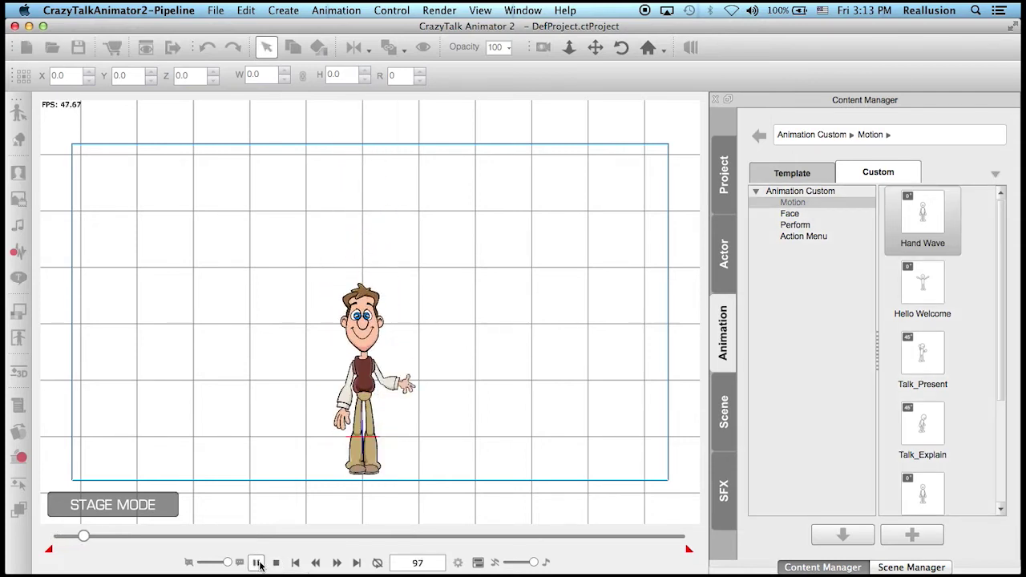
pyautogui.click(257, 563)
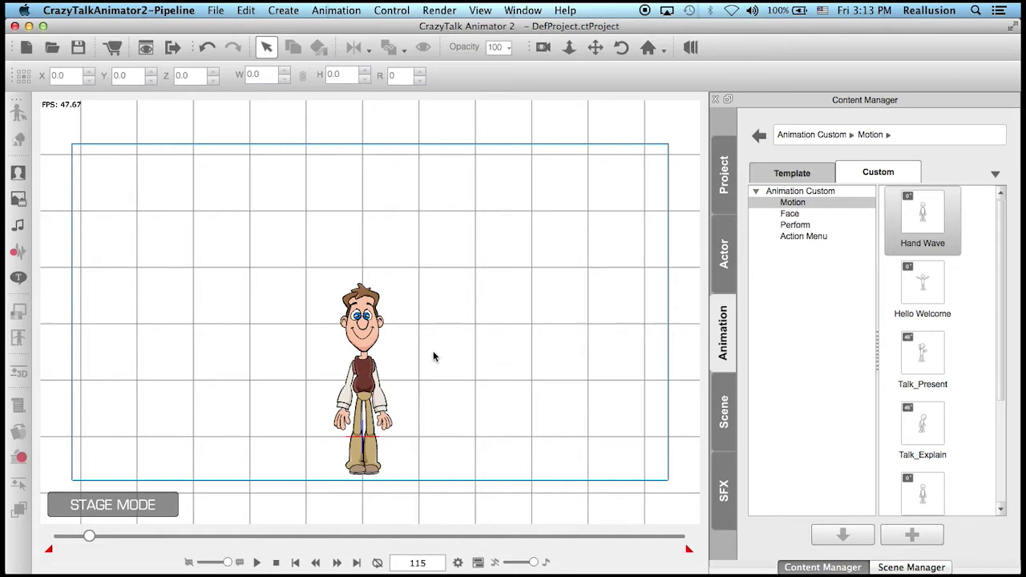
# Reset Dan's frame-115 pose to Default in the 3D Motion Key Editor, bringing his arms down.
pyautogui.press('space')
pyautogui.scroll(5, 433, 355)
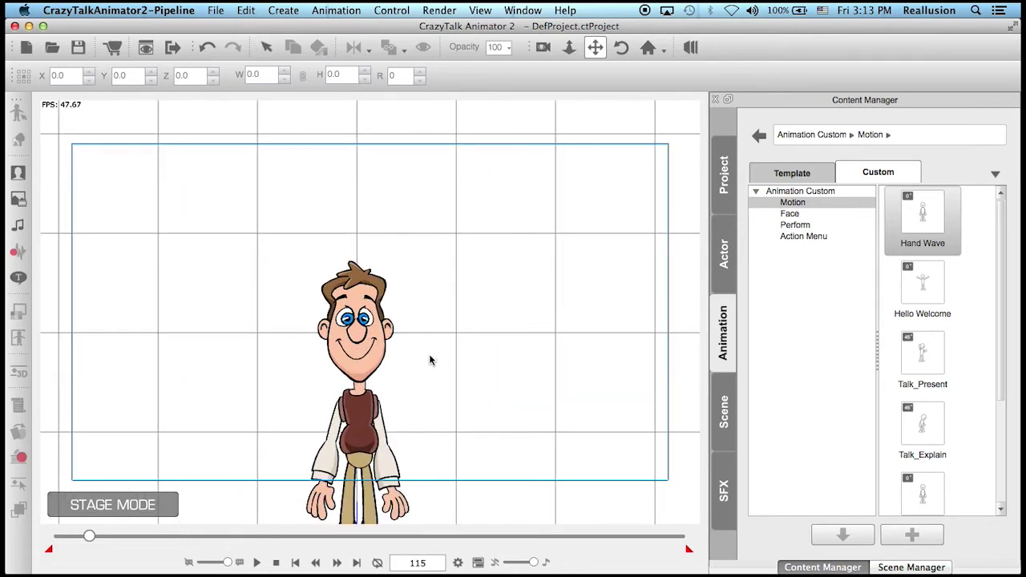
pyautogui.scroll(-3, 426, 232)
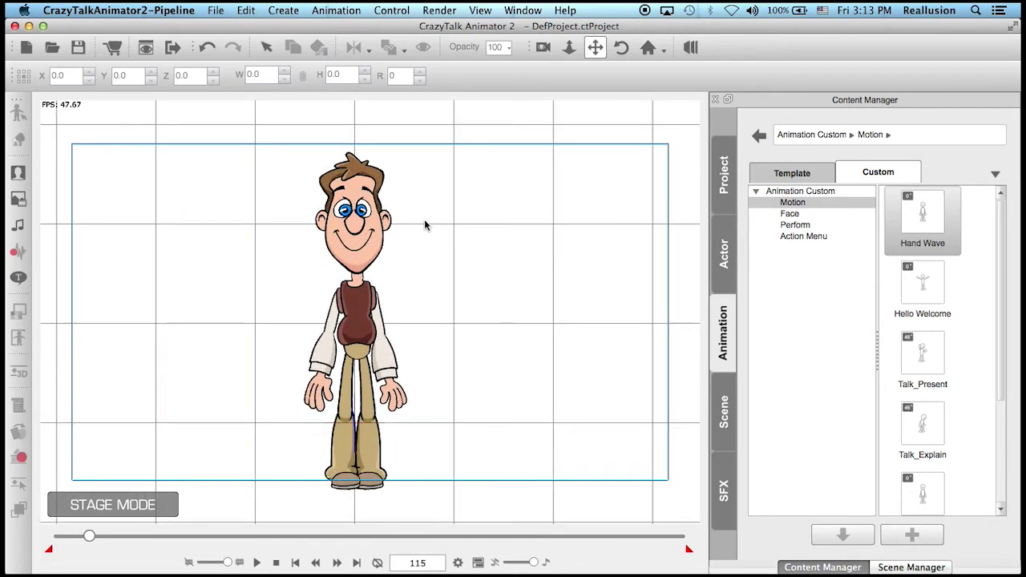
pyautogui.click(356, 242)
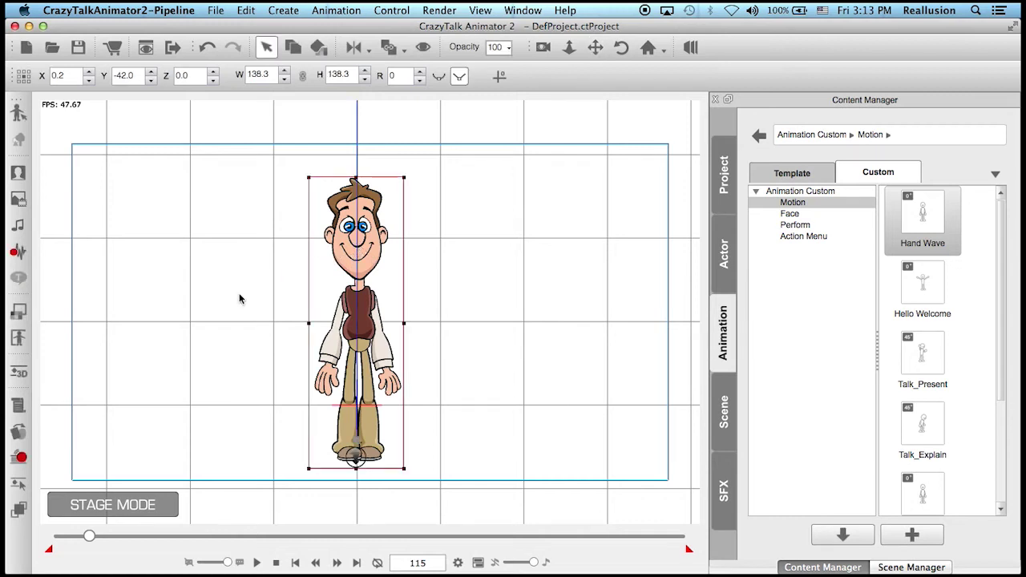
pyautogui.click(19, 371)
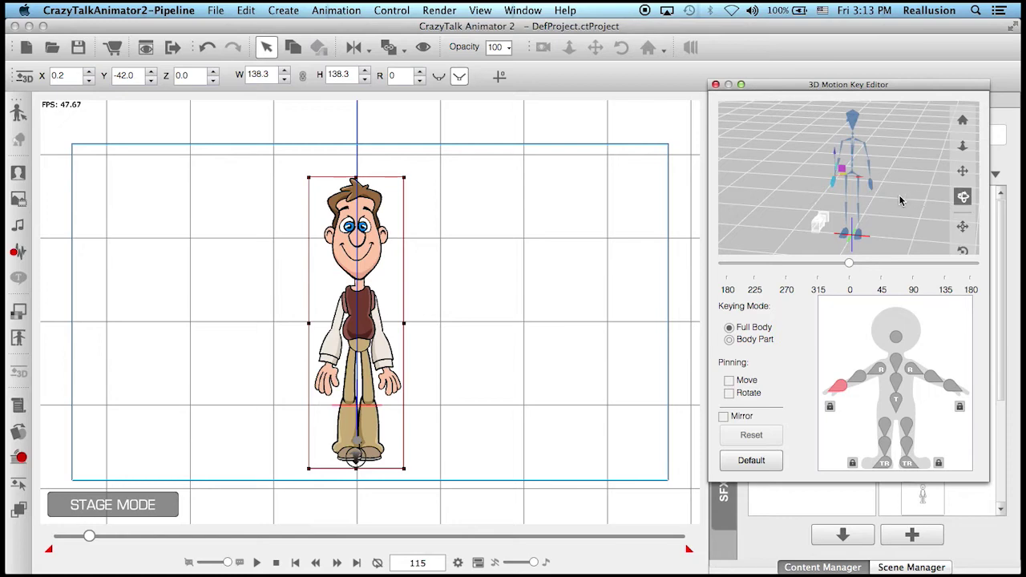
pyautogui.moveTo(914, 200)
pyautogui.mouseDown()
pyautogui.moveTo(889, 197)
pyautogui.moveTo(930, 194)
pyautogui.moveTo(898, 193)
pyautogui.moveTo(909, 190)
pyautogui.moveTo(933, 204)
pyautogui.mouseUp()
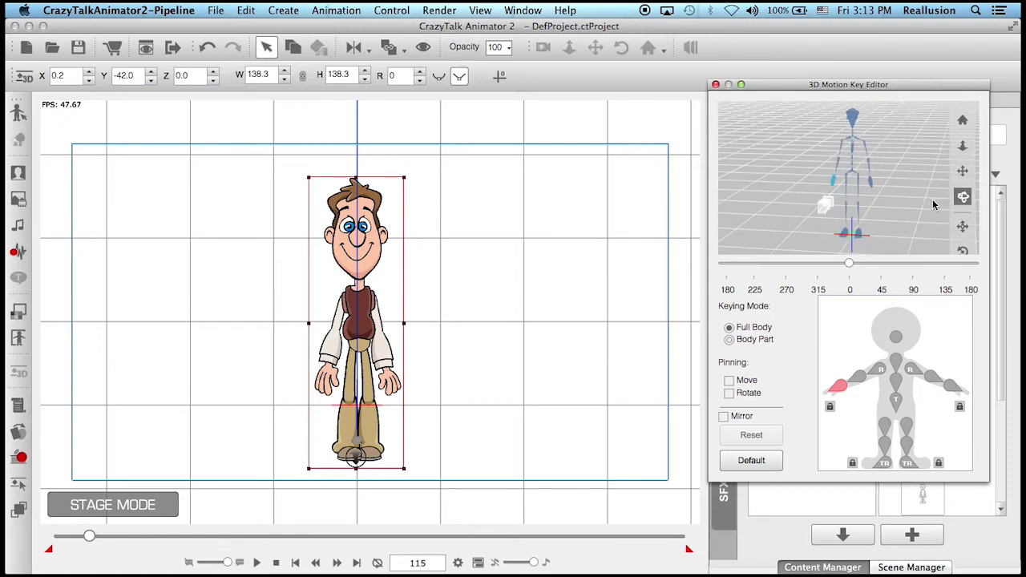
pyautogui.click(953, 389)
pyautogui.moveTo(879, 172)
pyautogui.mouseDown()
pyautogui.moveTo(913, 171)
pyautogui.moveTo(848, 172)
pyautogui.moveTo(859, 164)
pyautogui.moveTo(897, 188)
pyautogui.moveTo(841, 178)
pyautogui.moveTo(856, 168)
pyautogui.moveTo(881, 172)
pyautogui.moveTo(841, 180)
pyautogui.moveTo(868, 167)
pyautogui.mouseUp()
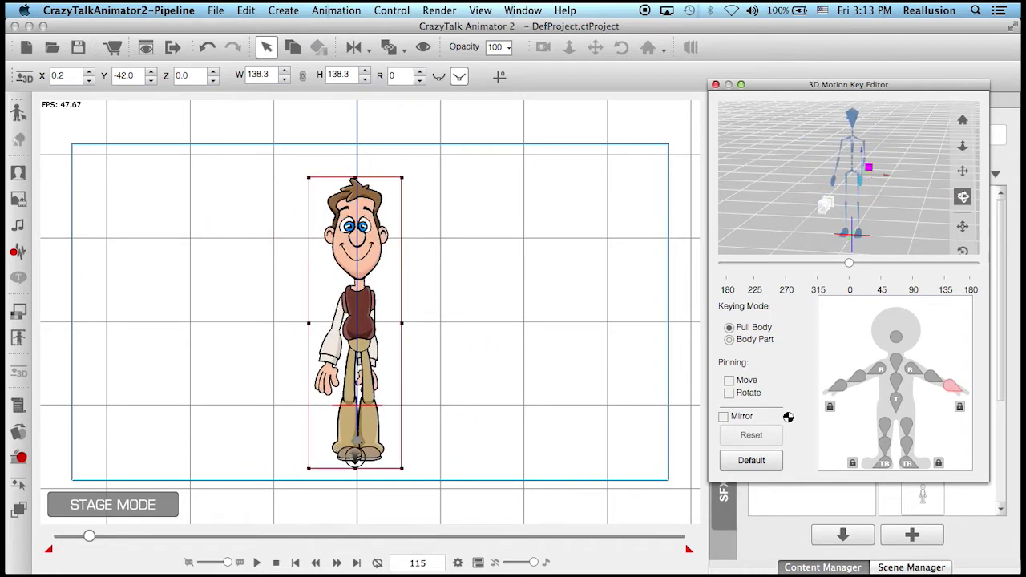
pyautogui.click(773, 461)
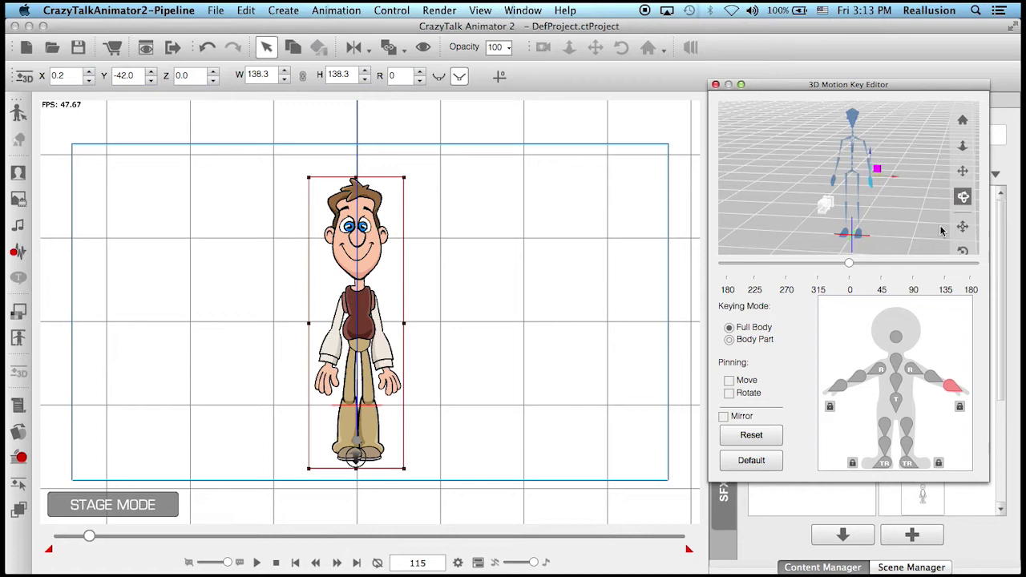
pyautogui.moveTo(917, 217); pyautogui.dragTo(847, 165)
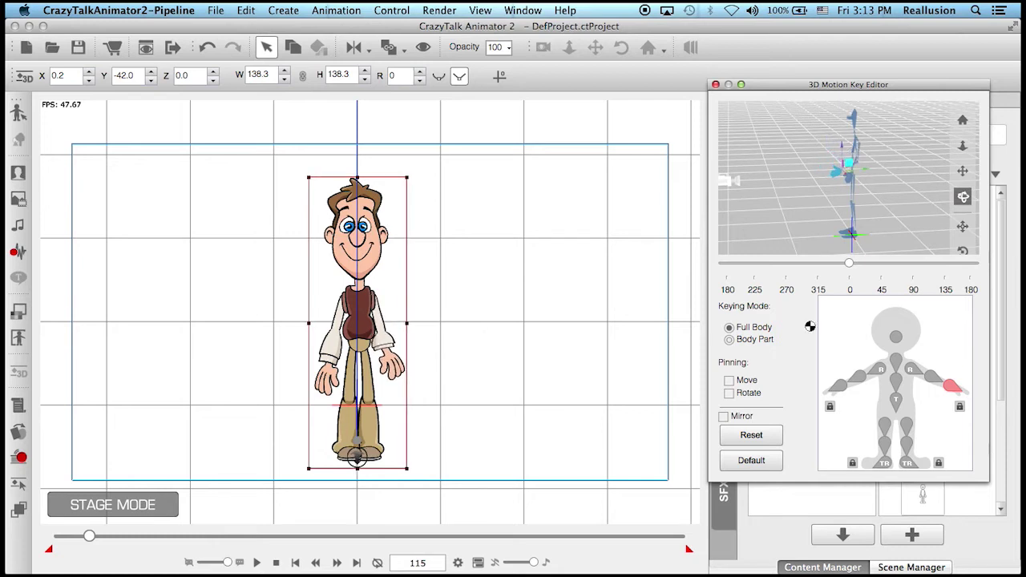
pyautogui.click(776, 461)
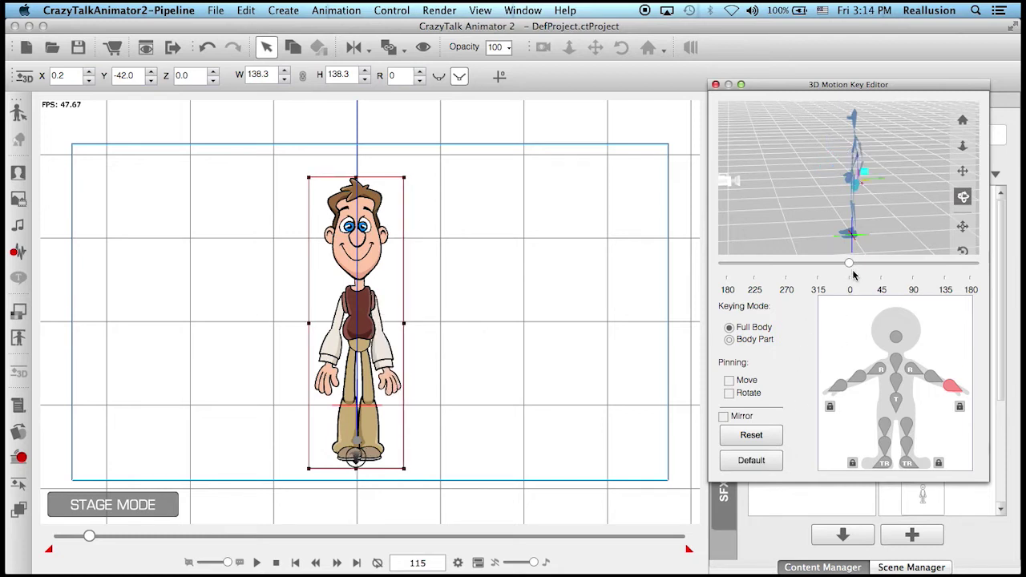
# Turn Dan to a 45-degree three-quarter angle and play the turn back from an earlier frame.
pyautogui.moveTo(967, 207)
pyautogui.mouseDown()
pyautogui.moveTo(910, 215)
pyautogui.moveTo(968, 216)
pyautogui.mouseUp()
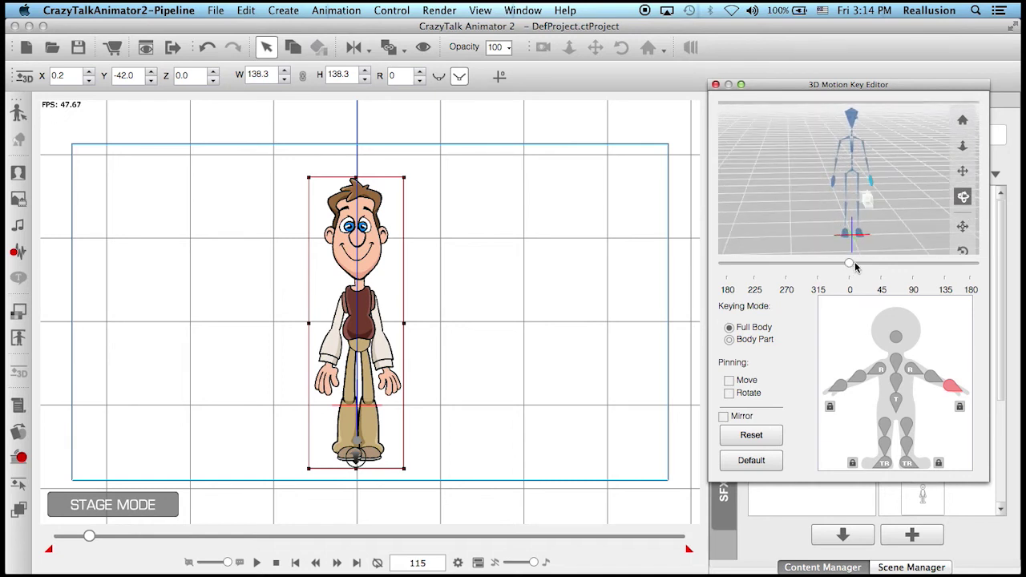
pyautogui.moveTo(849, 262); pyautogui.dragTo(879, 263)
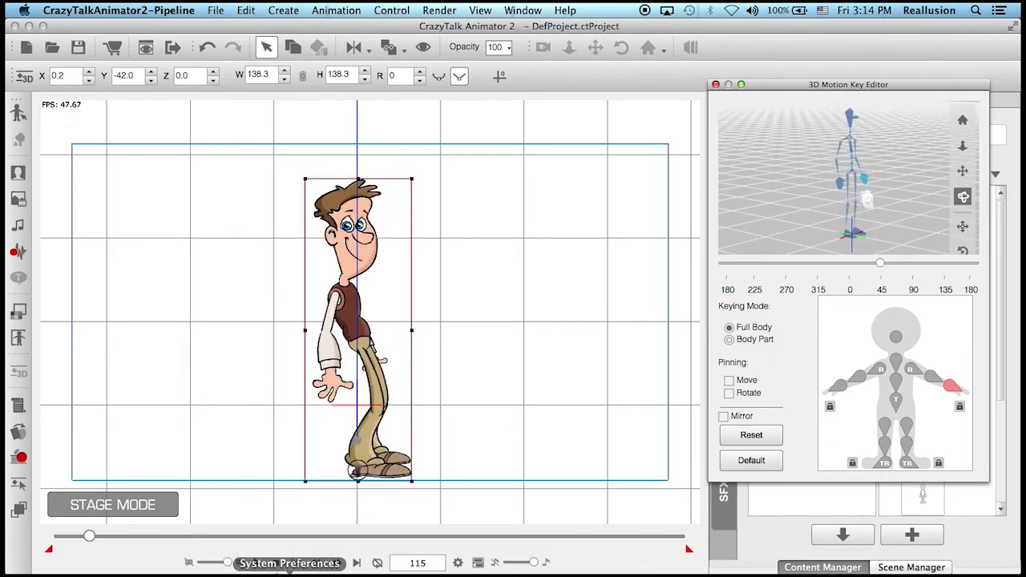
pyautogui.moveTo(88, 541)
pyautogui.mouseDown()
pyautogui.moveTo(66, 537)
pyautogui.moveTo(105, 538)
pyautogui.moveTo(83, 537)
pyautogui.mouseUp()
pyautogui.click(257, 563)
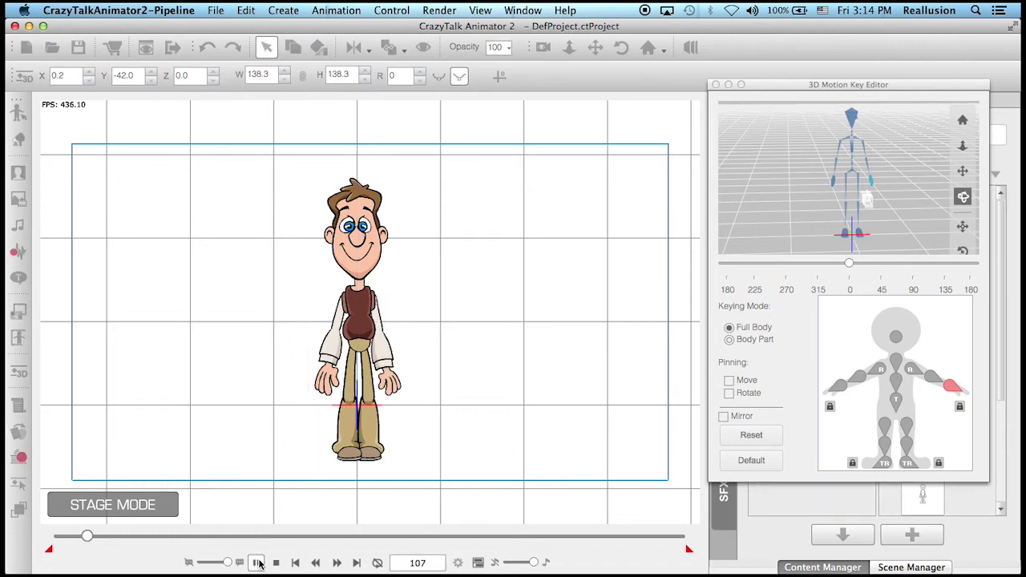
# Orbit the 3D preview, then swing Dan's arm out and raise it into a wave.
pyautogui.click(964, 201)
pyautogui.moveTo(933, 200); pyautogui.dragTo(838, 208)
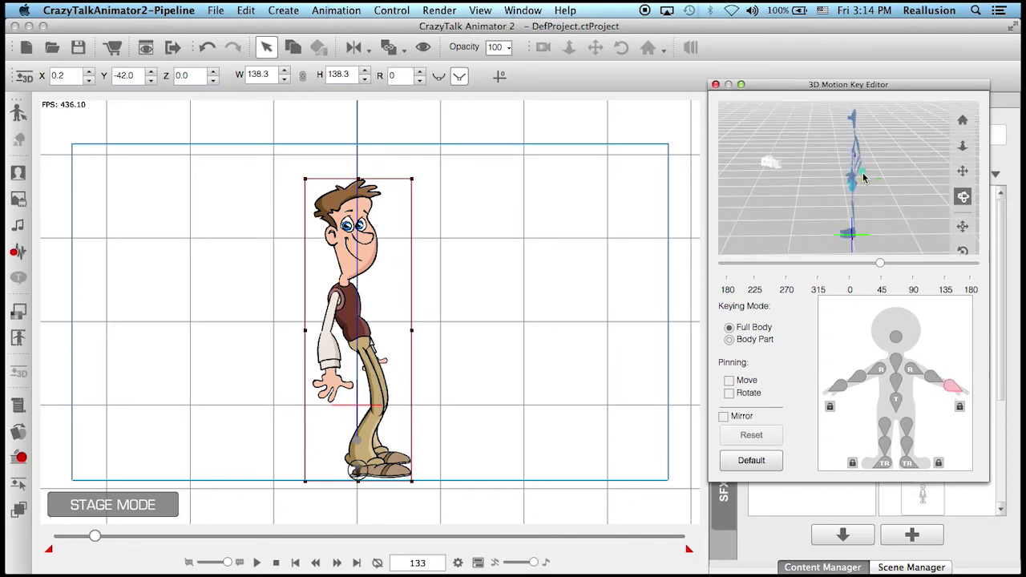
pyautogui.moveTo(862, 172); pyautogui.dragTo(827, 139)
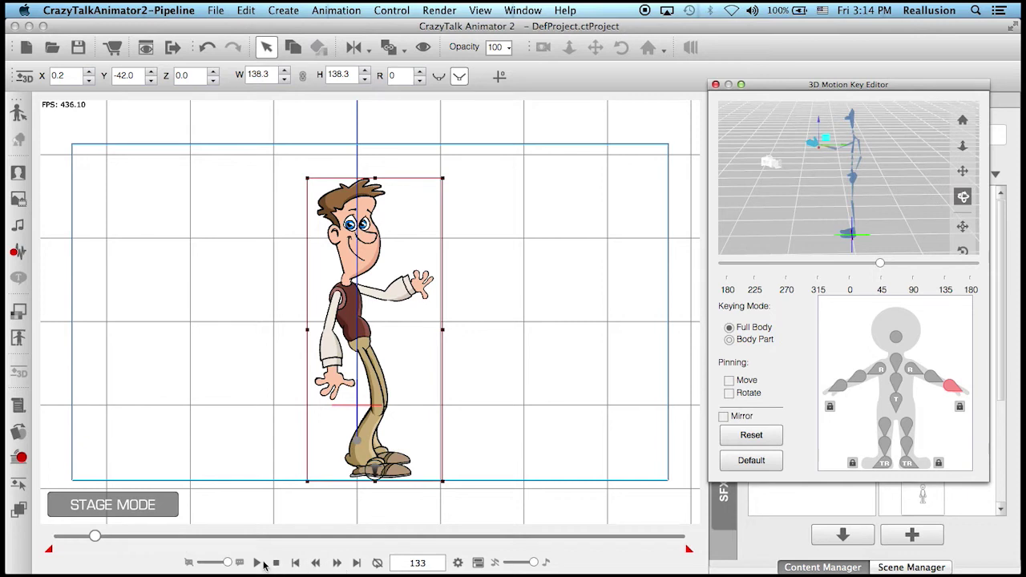
pyautogui.click(257, 563)
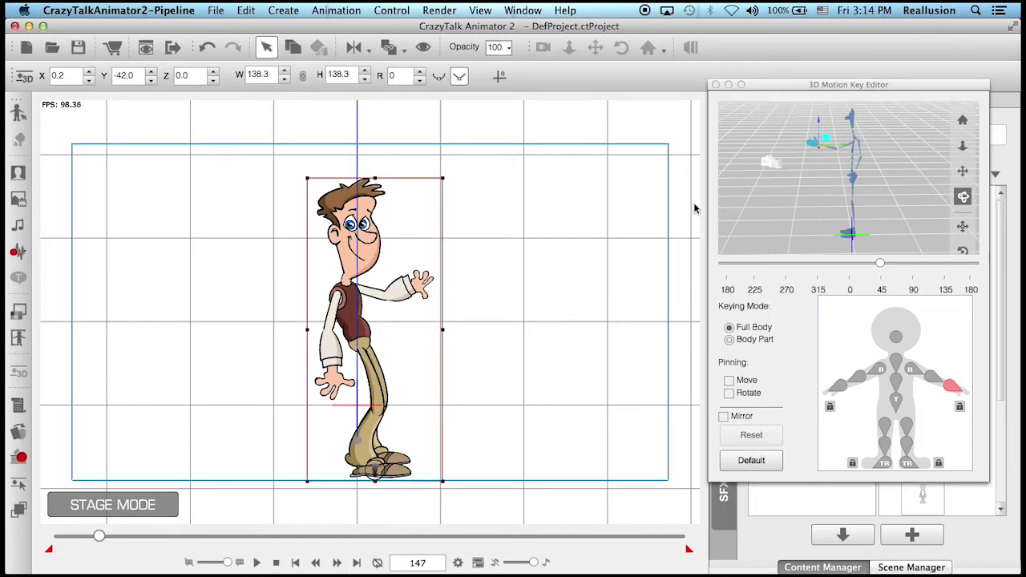
pyautogui.moveTo(826, 141); pyautogui.dragTo(834, 129)
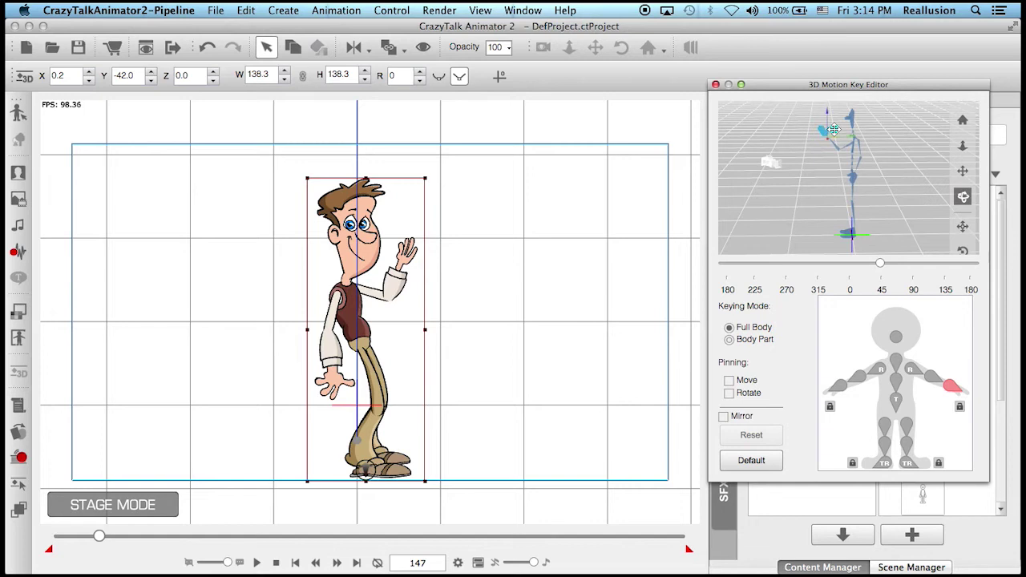
pyautogui.click(258, 563)
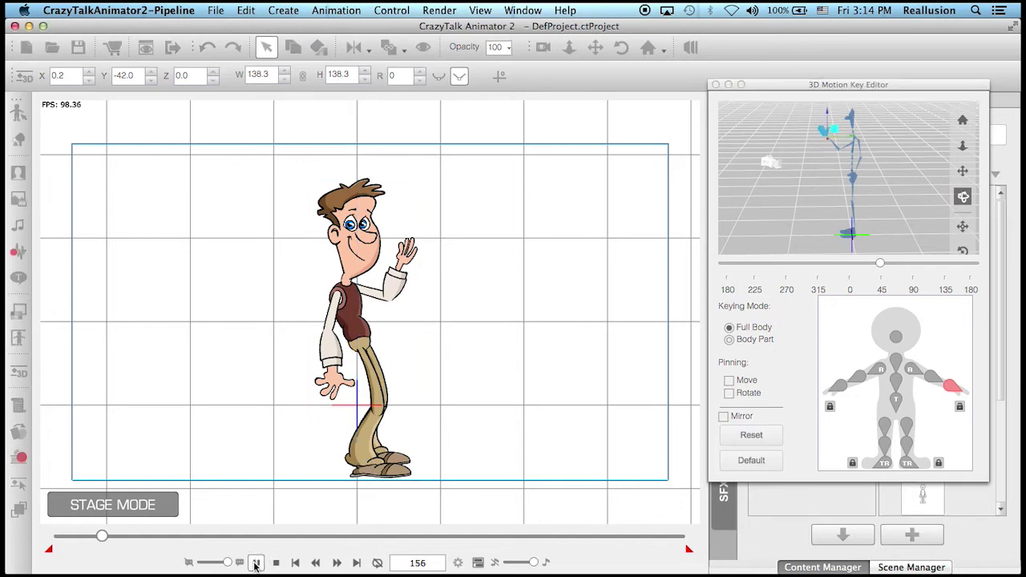
# Swing the waving arm further outward and review the wave around frame 213.
pyautogui.click(836, 128)
pyautogui.moveTo(836, 128); pyautogui.dragTo(813, 141)
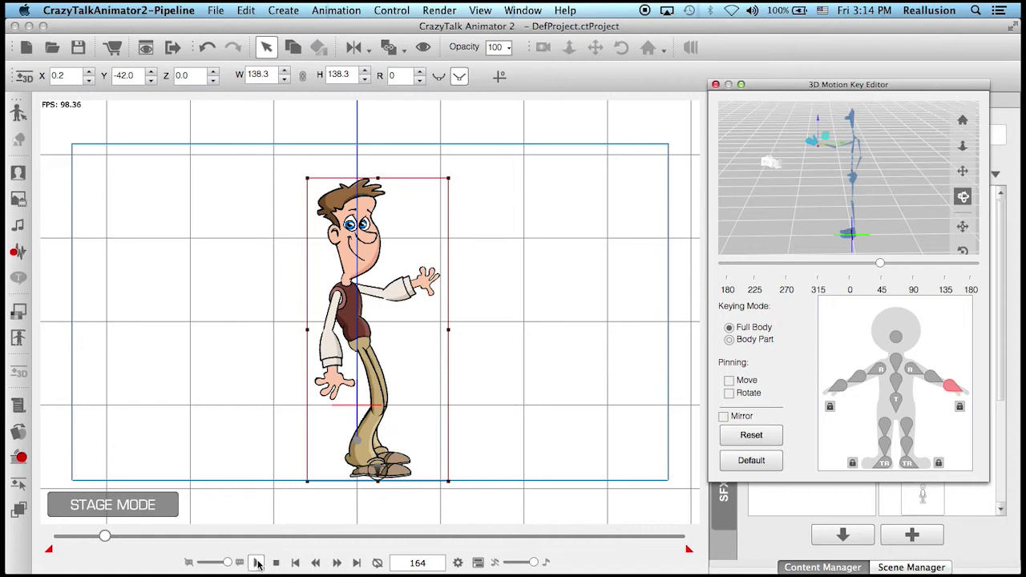
pyautogui.click(257, 562)
pyautogui.click(258, 563)
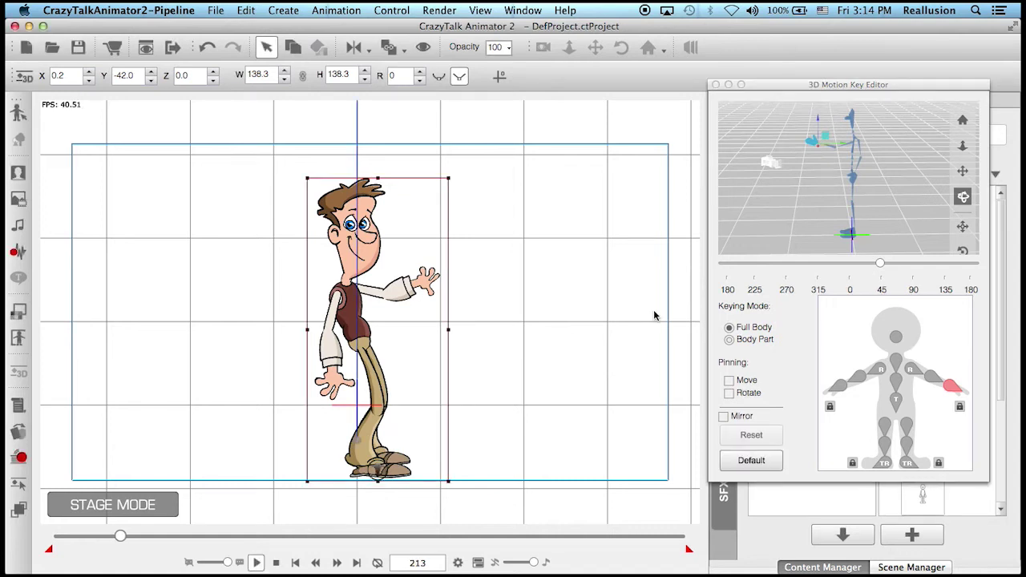
pyautogui.click(826, 141)
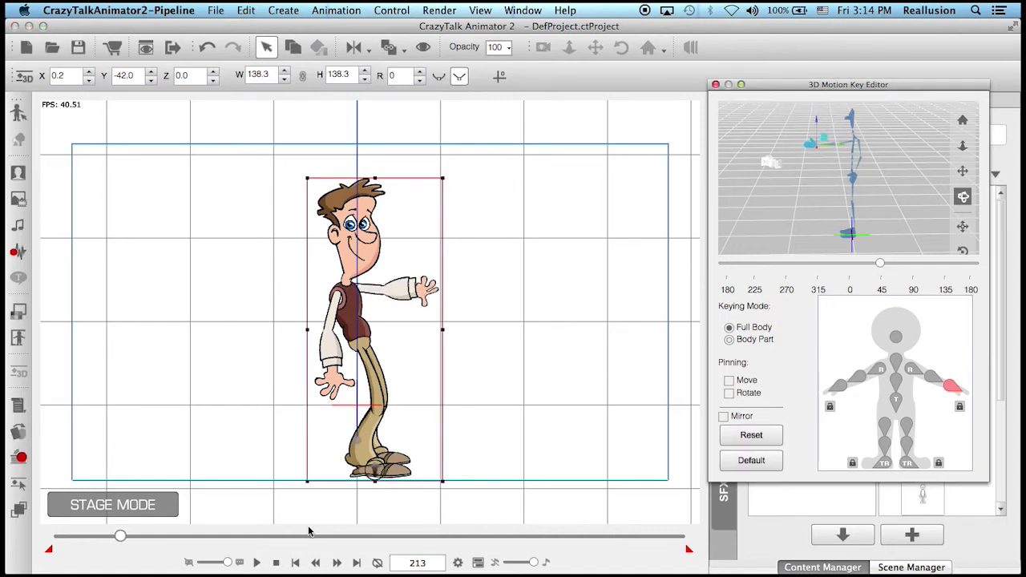
pyautogui.click(257, 563)
pyautogui.click(257, 562)
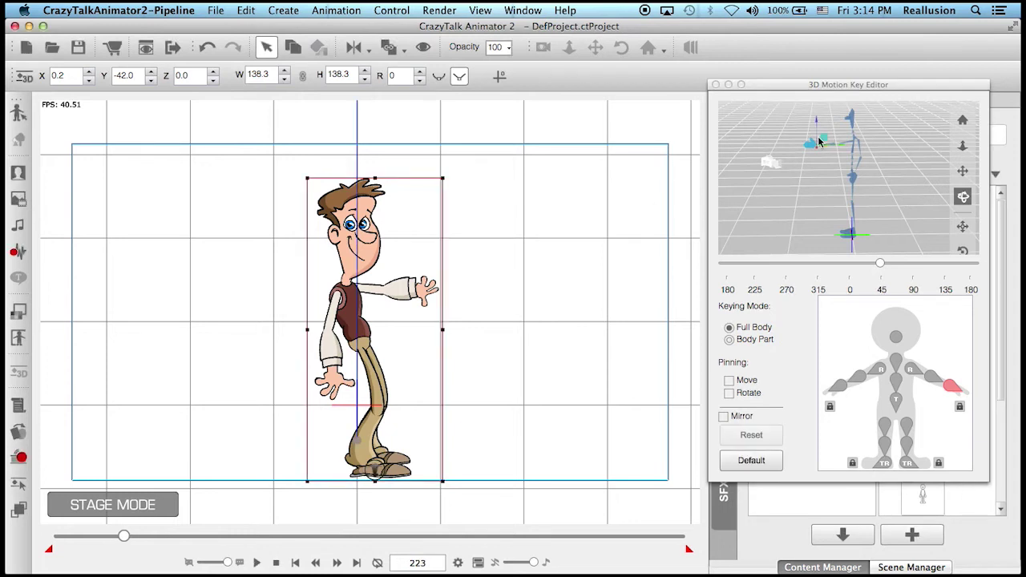
# Lower the extended arm by frame 252, then reset Dan's pose to default.
pyautogui.moveTo(826, 139); pyautogui.dragTo(831, 164)
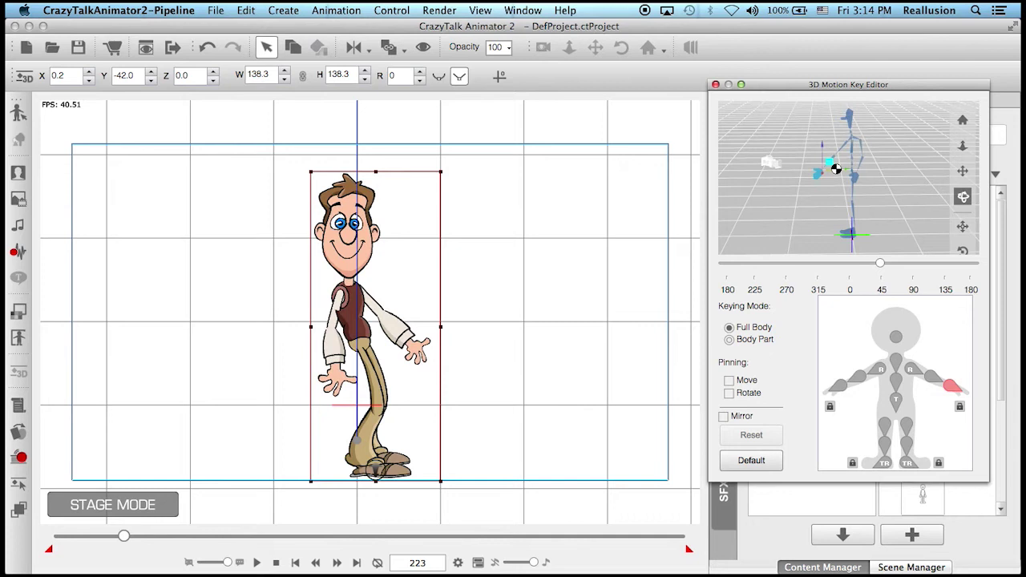
pyautogui.click(256, 563)
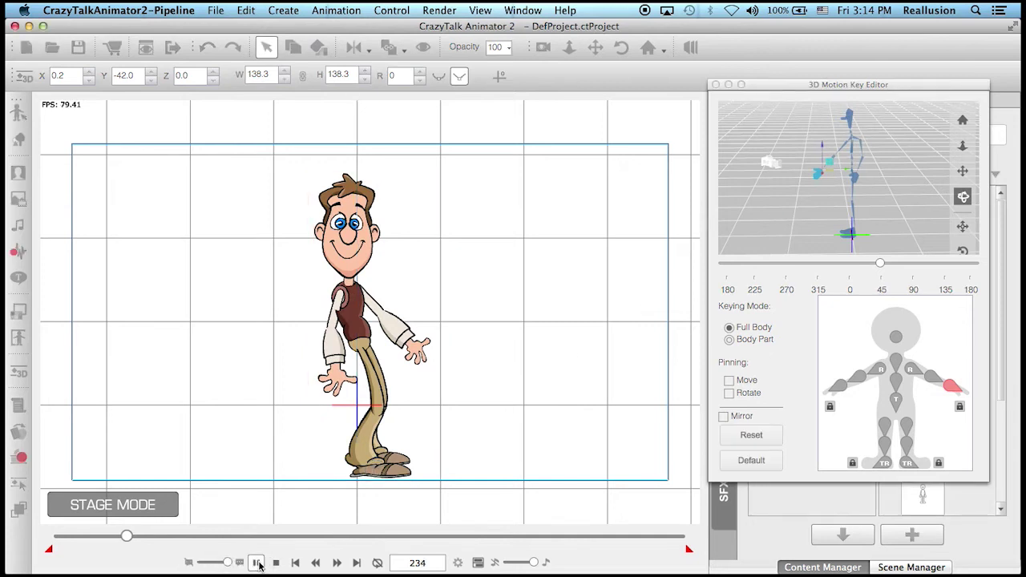
pyautogui.click(256, 562)
pyautogui.moveTo(834, 171); pyautogui.dragTo(829, 167)
pyautogui.click(255, 562)
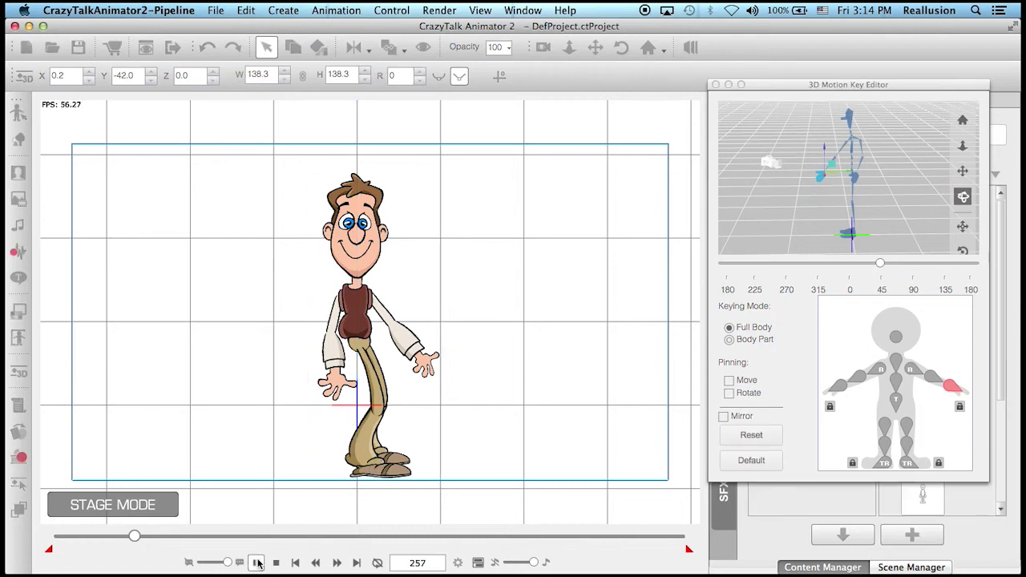
pyautogui.click(256, 563)
pyautogui.moveTo(833, 166); pyautogui.dragTo(841, 174)
pyautogui.click(761, 463)
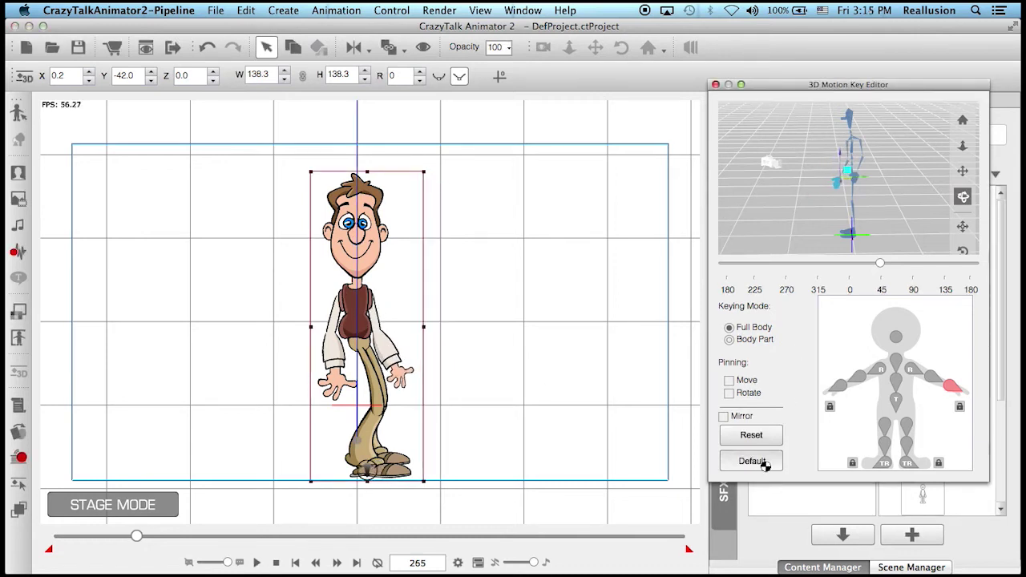
# Replay the whole animation, close the 3D Motion Key Editor and scrub back mid-animation.
pyautogui.click(276, 563)
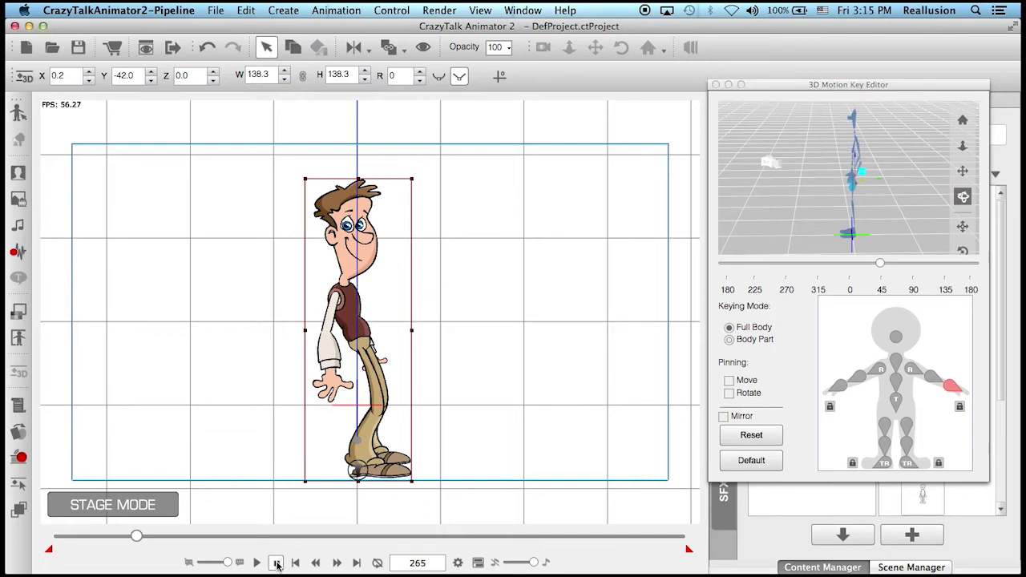
pyautogui.click(256, 563)
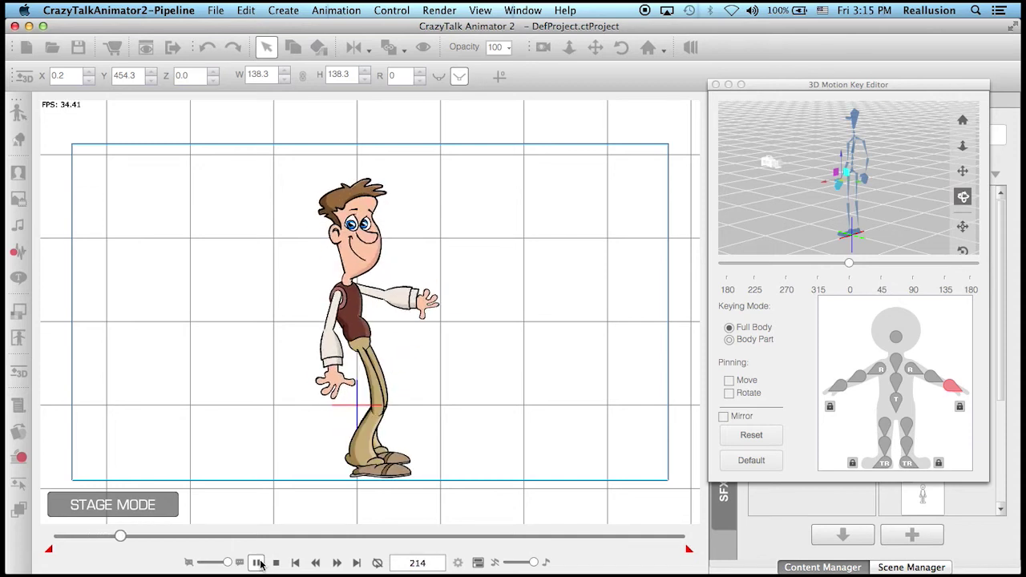
pyautogui.click(258, 562)
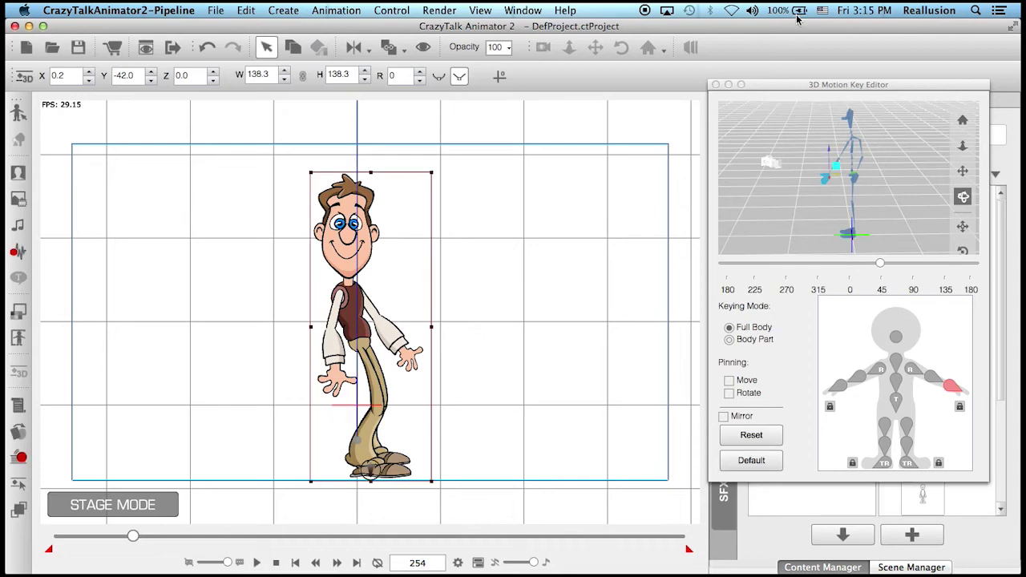
pyautogui.click(714, 84)
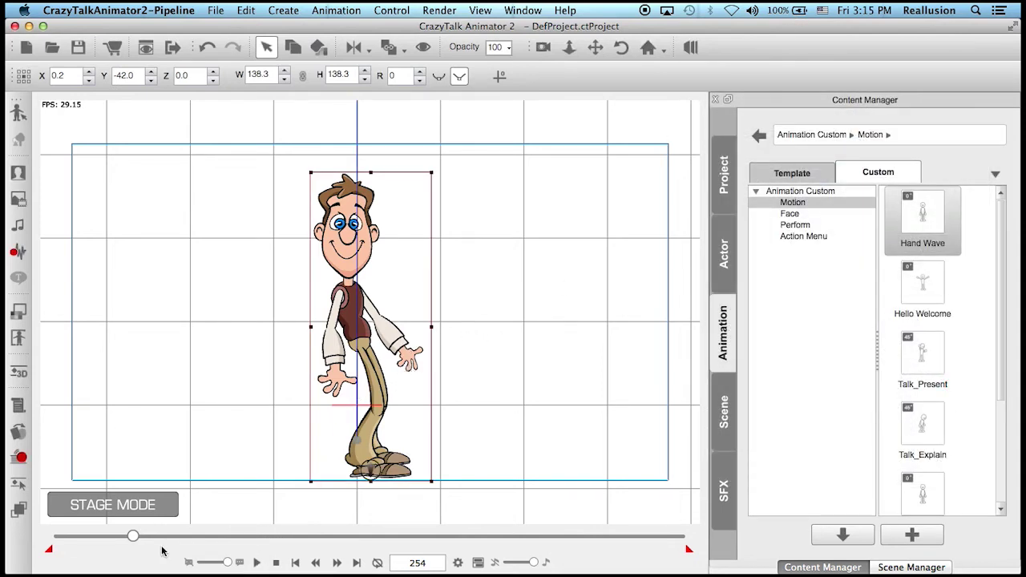
pyautogui.moveTo(132, 535); pyautogui.dragTo(89, 541)
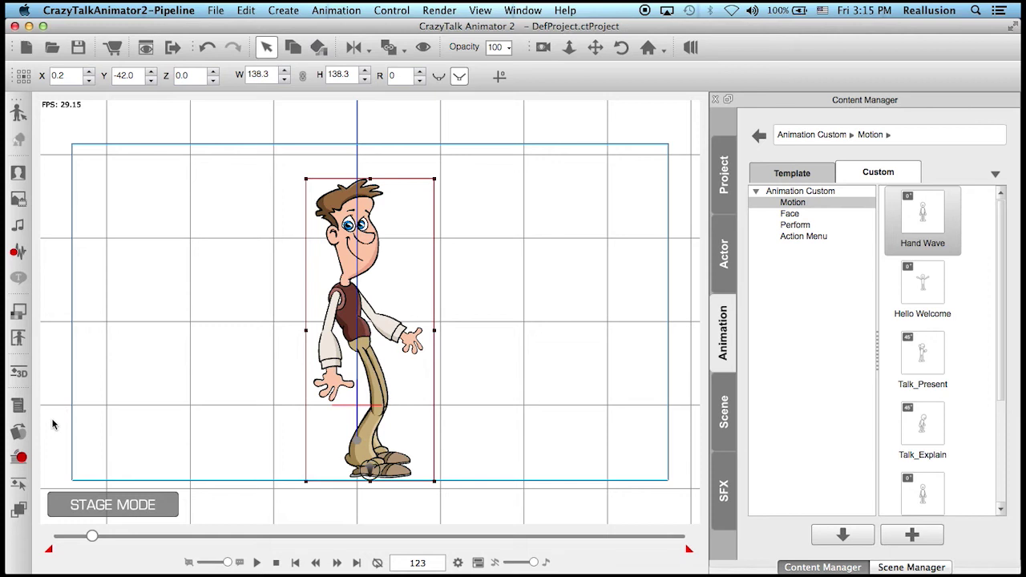
# Switch the left hand sprite to the 03_Seven pointing shape and preview it.
pyautogui.click(20, 433)
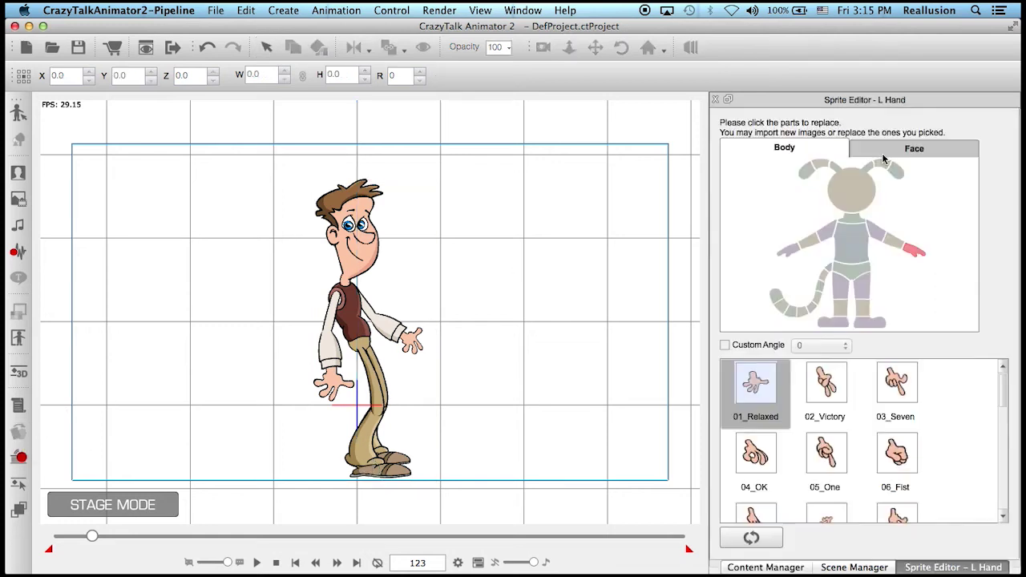
pyautogui.moveTo(1001, 393); pyautogui.dragTo(1001, 396)
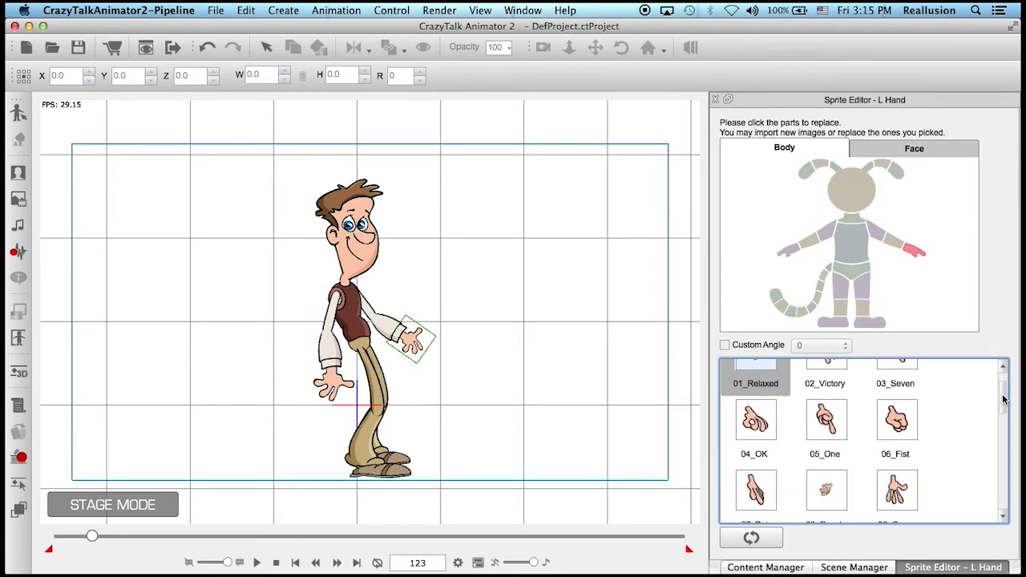
pyautogui.click(897, 382)
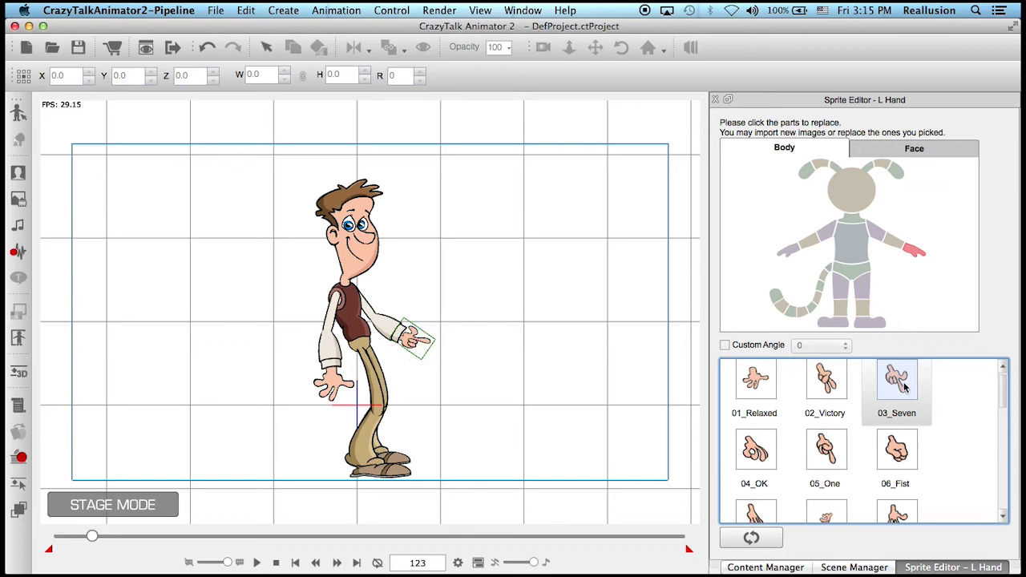
pyautogui.click(255, 564)
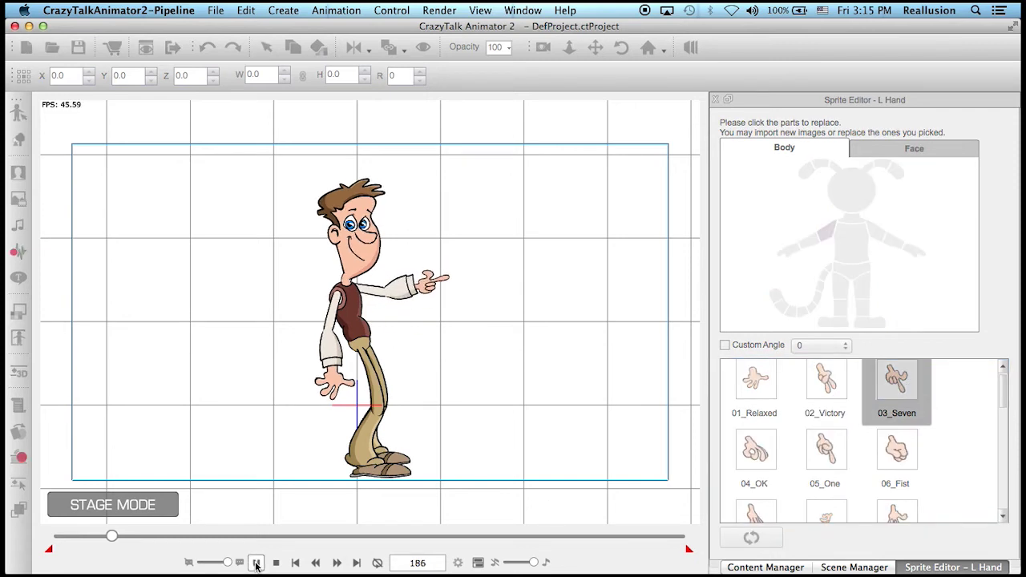
pyautogui.click(255, 565)
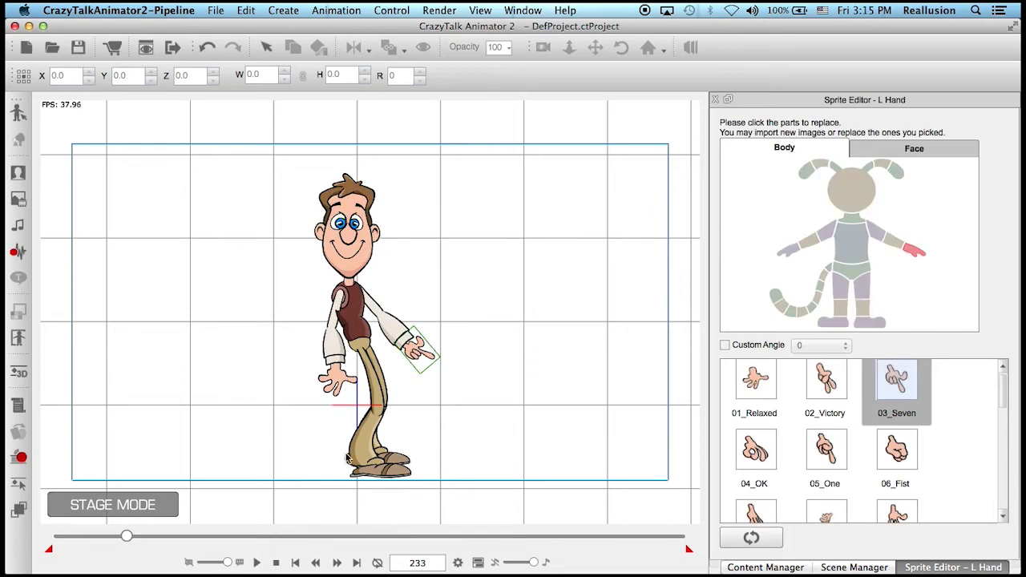
# Return the left hand to 01_Relaxed, replay the animation and reselect the whole character.
pyautogui.click(755, 381)
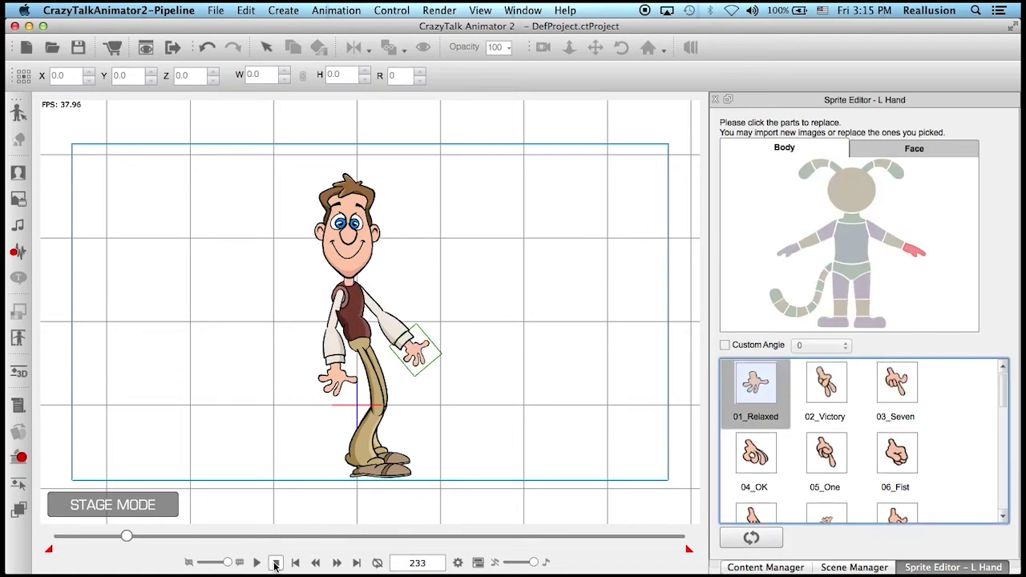
pyautogui.click(256, 563)
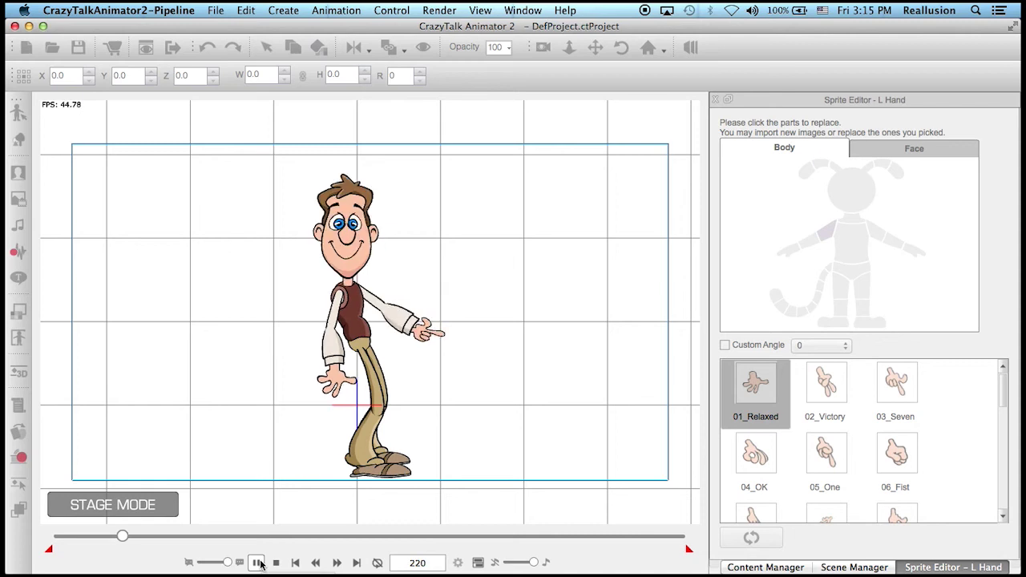
pyautogui.click(257, 562)
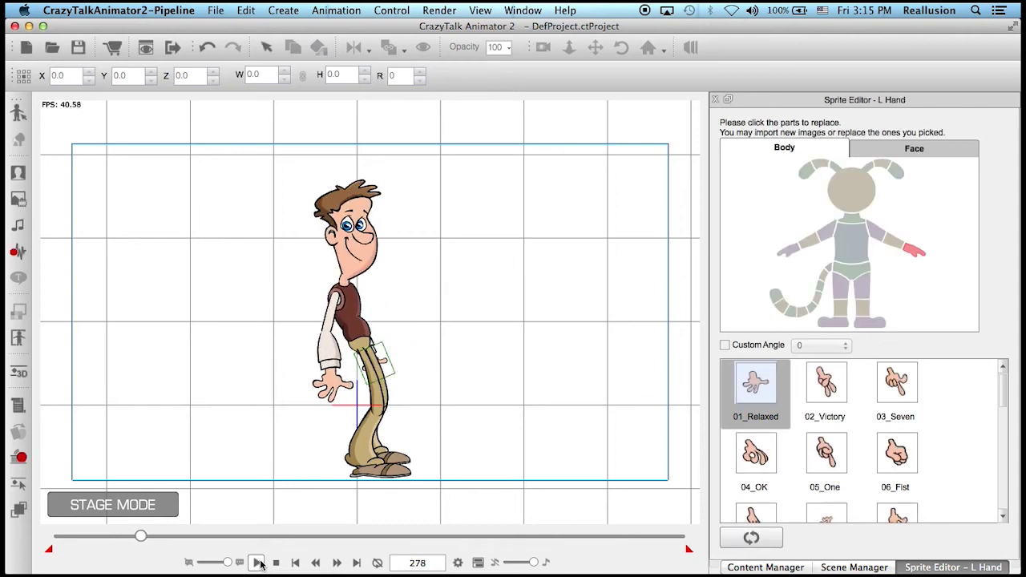
pyautogui.click(715, 99)
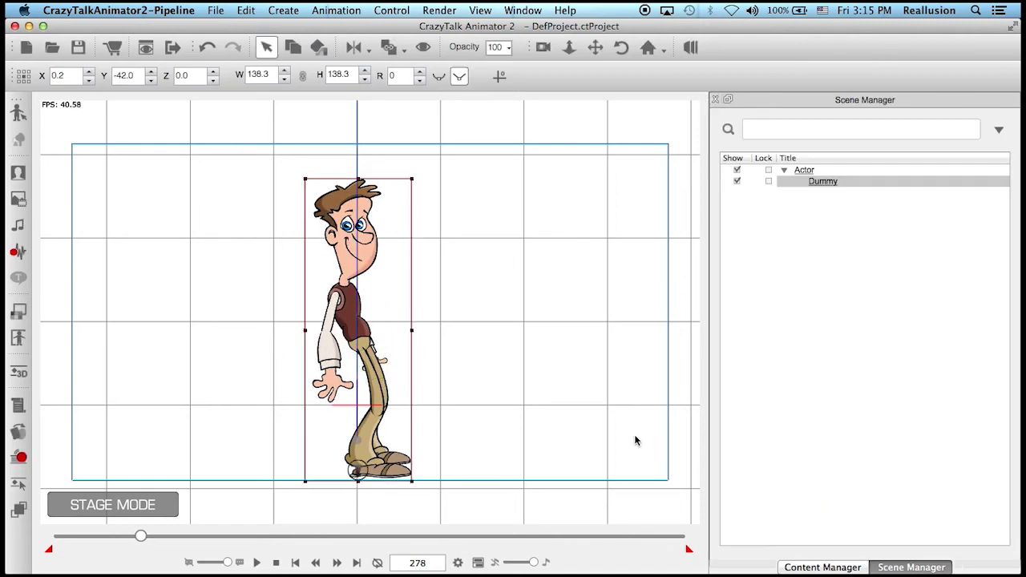
# Open the Timeline, expand the 3D Motion tracks and scrub through the opening frames.
pyautogui.click(477, 562)
pyautogui.moveTo(320, 135); pyautogui.dragTo(222, 134)
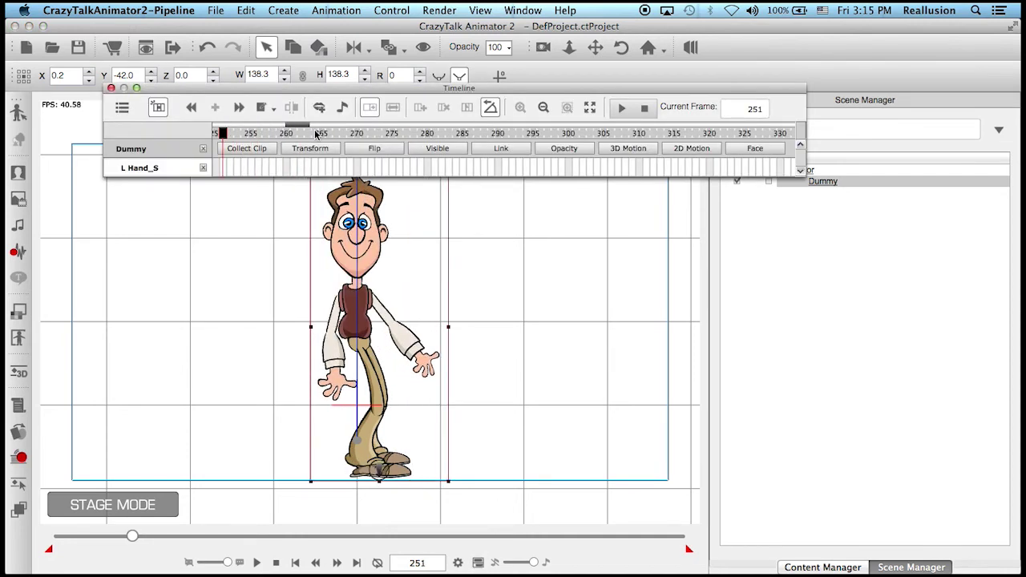
pyautogui.moveTo(306, 126); pyautogui.dragTo(280, 125)
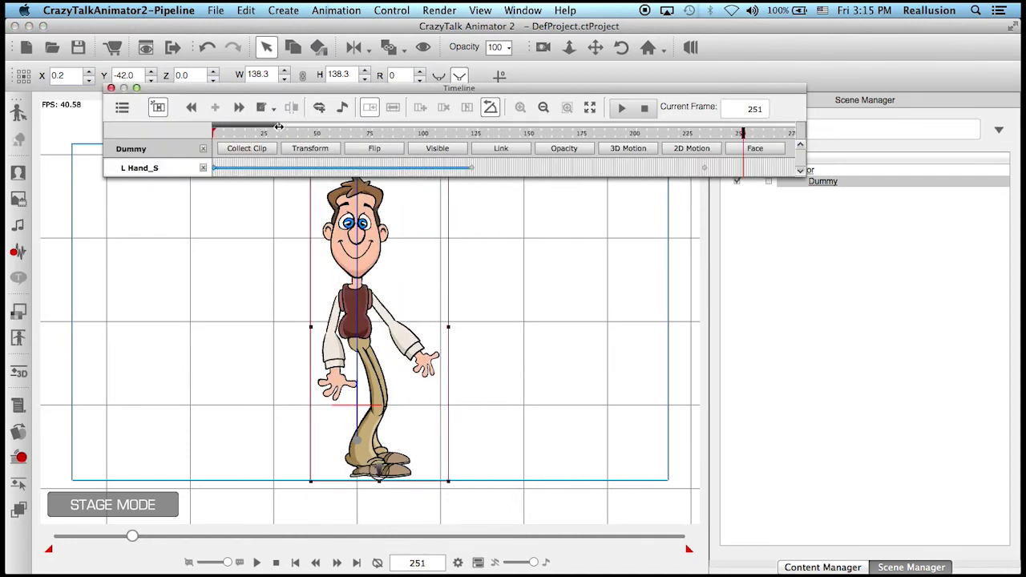
pyautogui.click(628, 149)
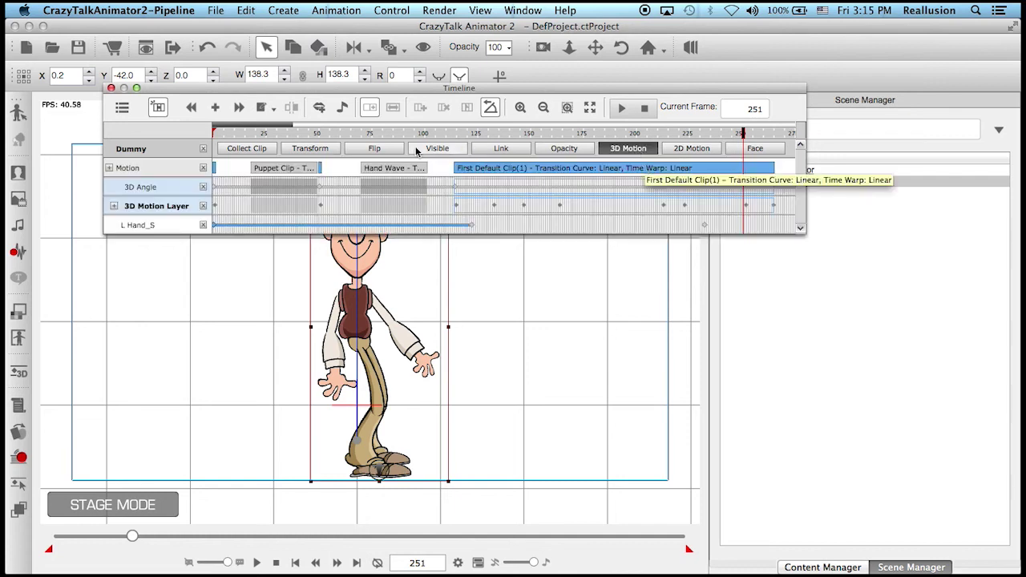
pyautogui.moveTo(291, 125); pyautogui.dragTo(308, 126)
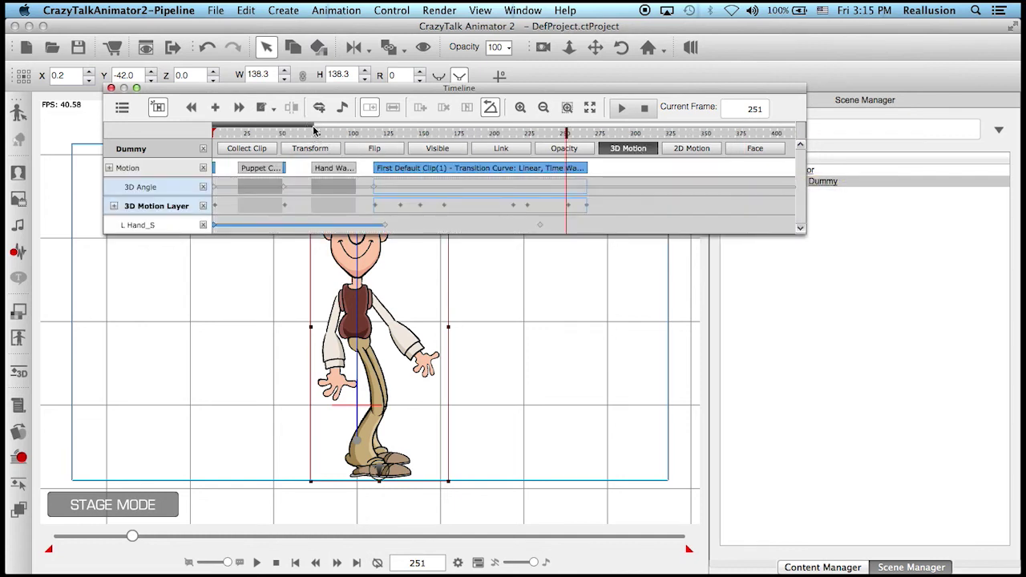
pyautogui.click(218, 166)
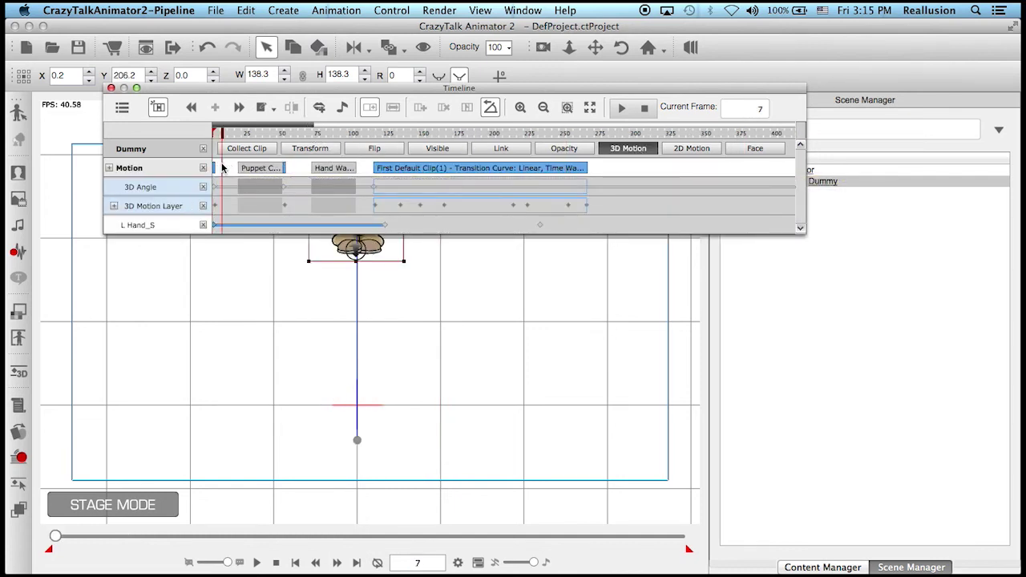
pyautogui.click(234, 133)
pyautogui.moveTo(228, 140); pyautogui.dragTo(589, 150)
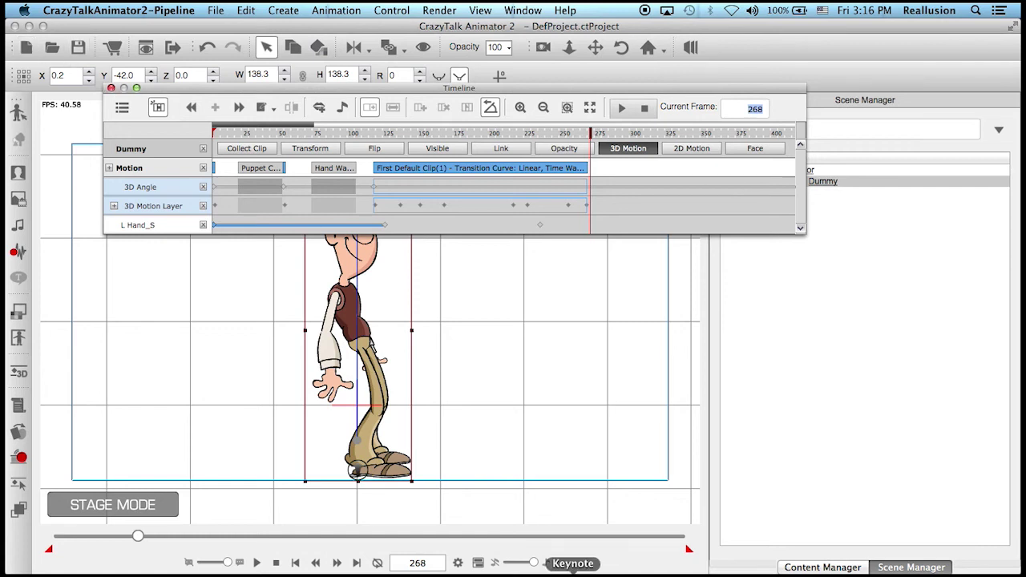
# Drag the playback range end to frame 268 and close the Timeline.
pyautogui.moveTo(690, 550); pyautogui.dragTo(681, 551)
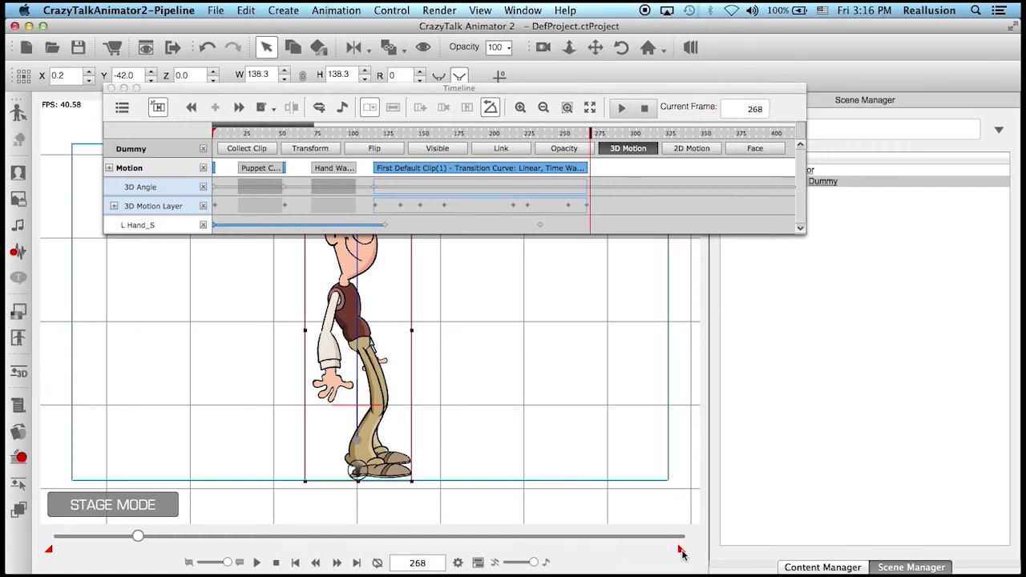
pyautogui.moveTo(367, 558); pyautogui.dragTo(143, 555)
pyautogui.moveTo(148, 89); pyautogui.dragTo(135, 29)
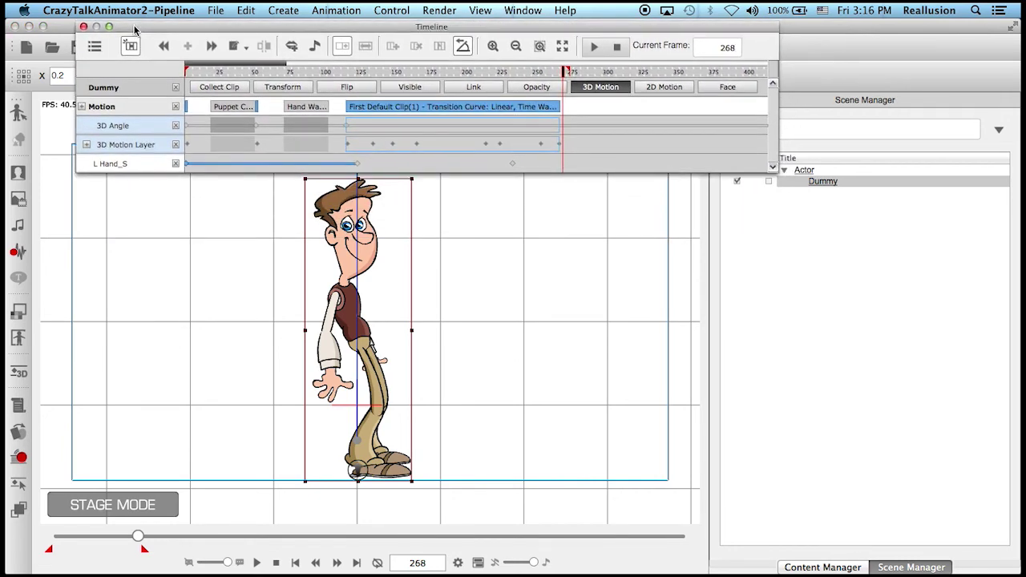
pyautogui.click(83, 27)
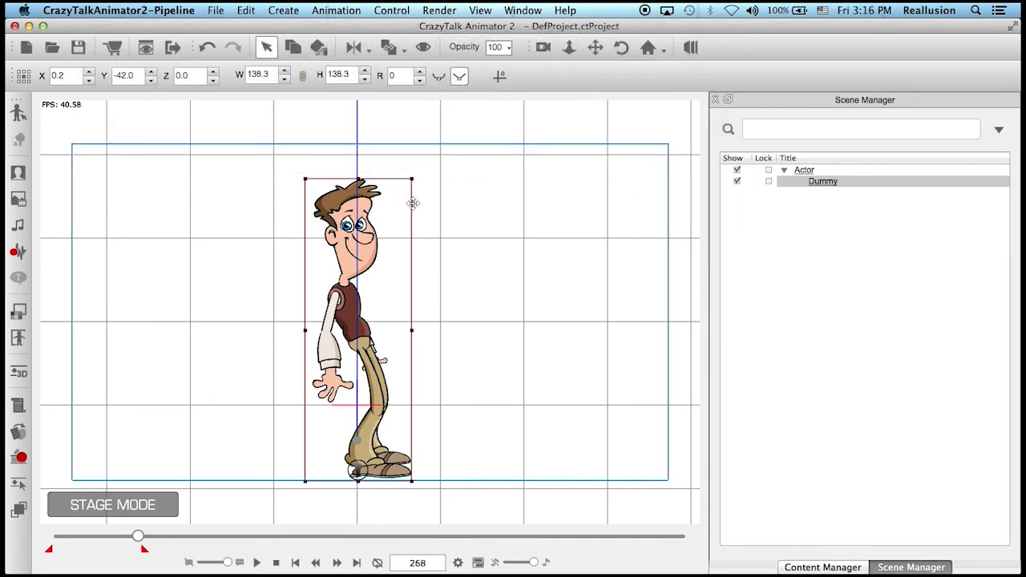
# Export frames 1–268 as a transparent 10 fps animated GIF via Render > Quick Capture.
pyautogui.click(432, 11)
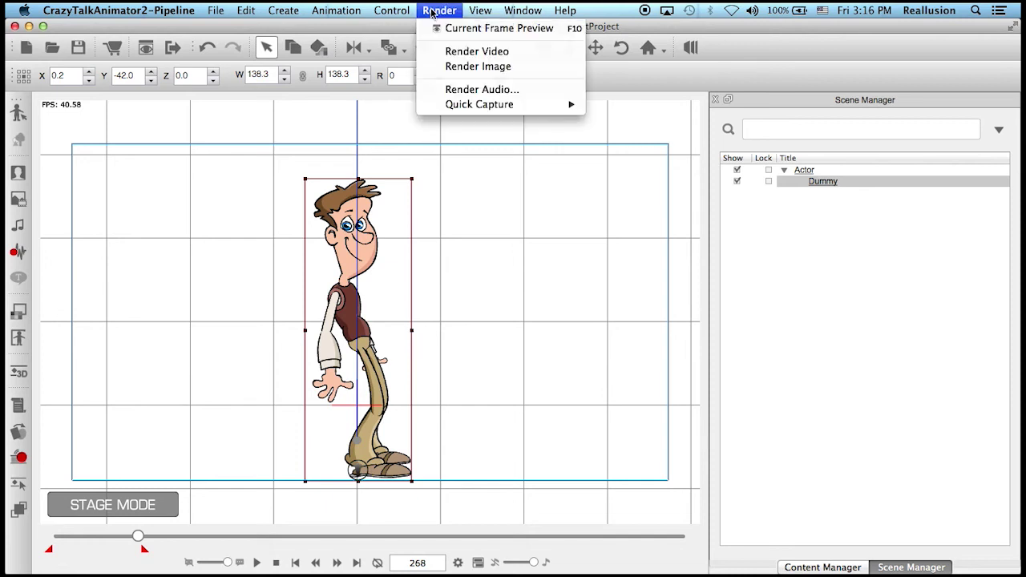
pyautogui.moveTo(533, 109)
pyautogui.click(651, 130)
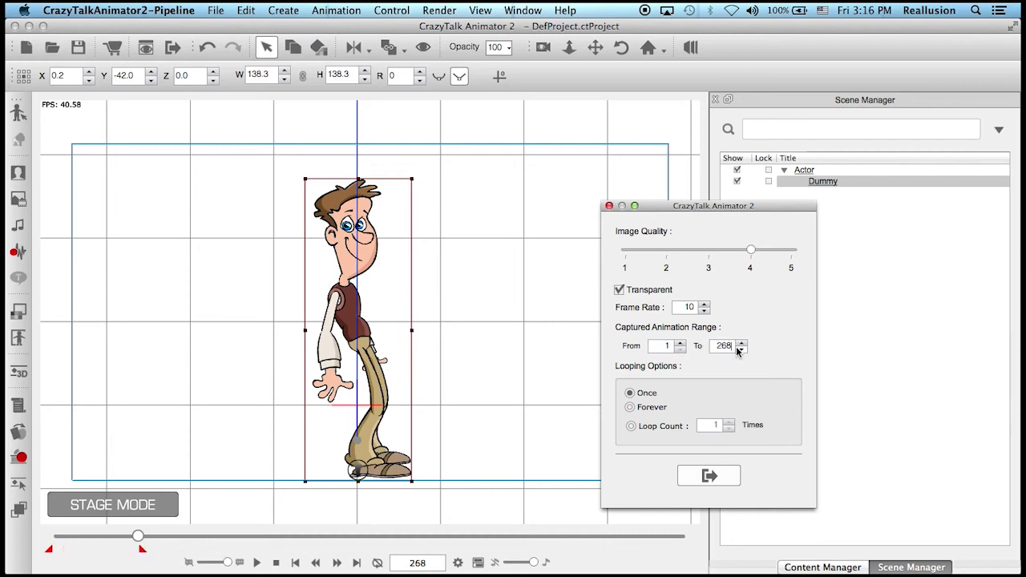
pyautogui.click(709, 476)
pyautogui.click(706, 476)
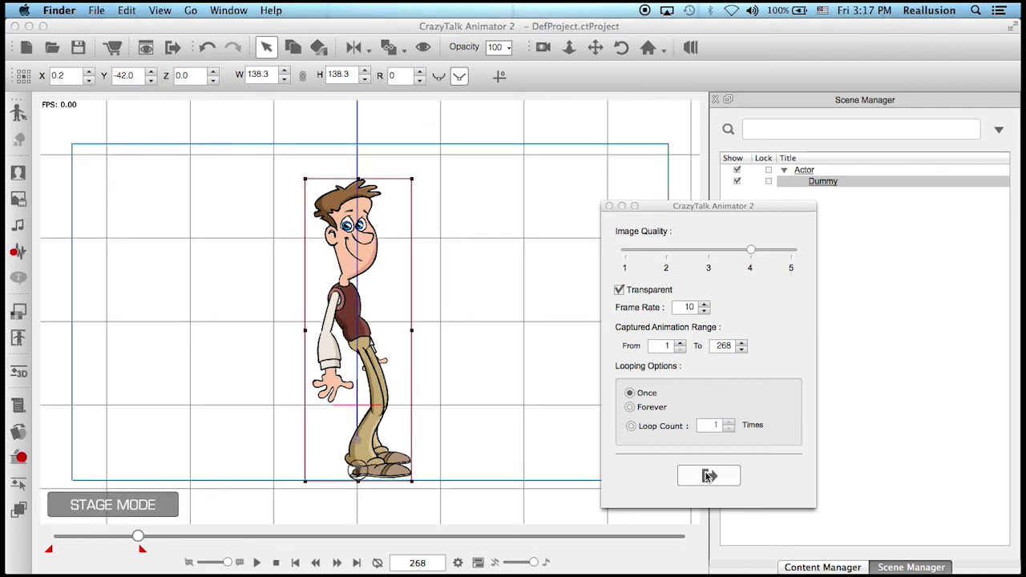
# Close the GIF export dialog and add a new blank slide 4 after slide 3 in PowerPoint.
pyautogui.click(609, 206)
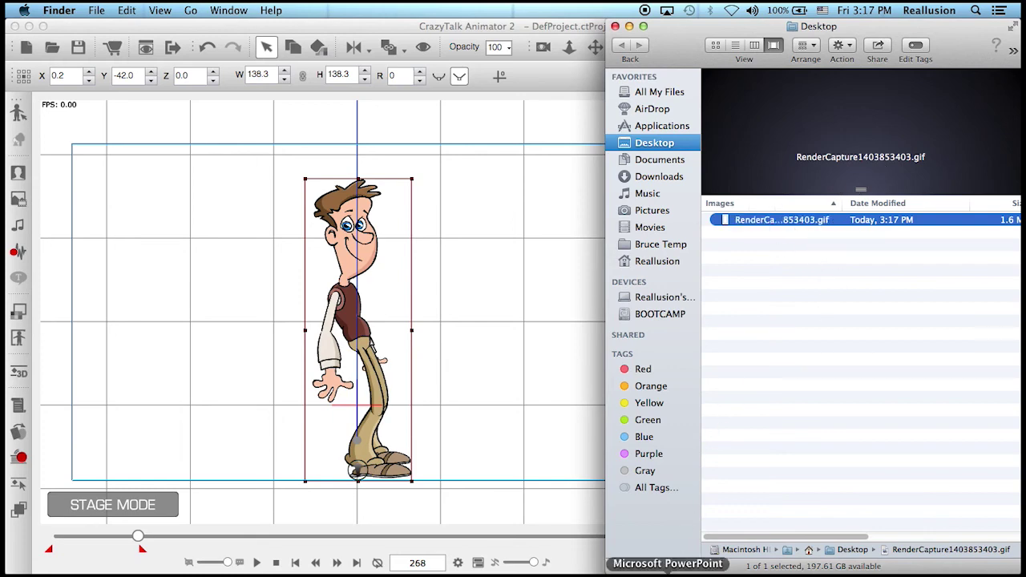
pyautogui.click(664, 571)
pyautogui.click(55, 438)
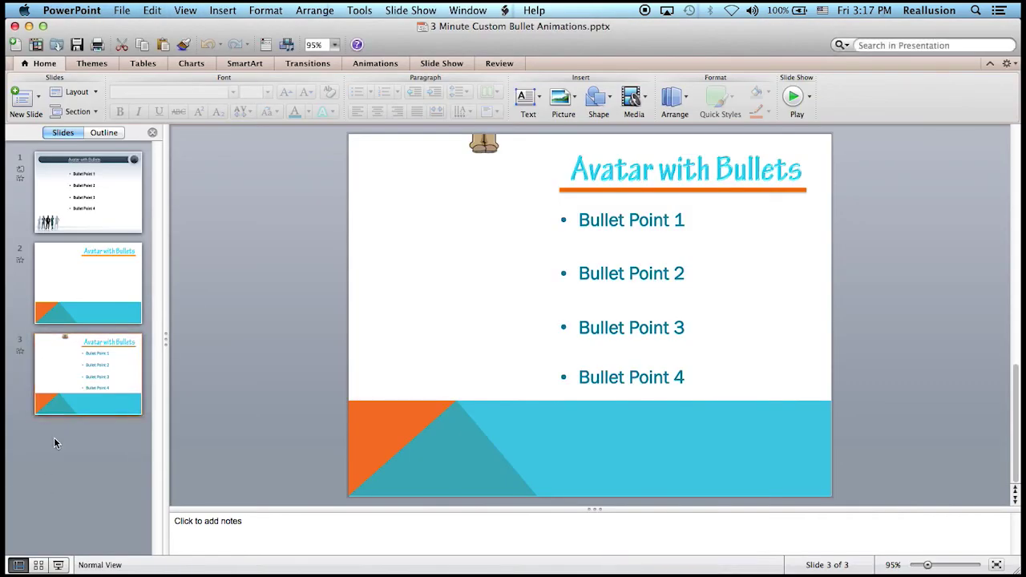
pyautogui.rightClick(57, 435)
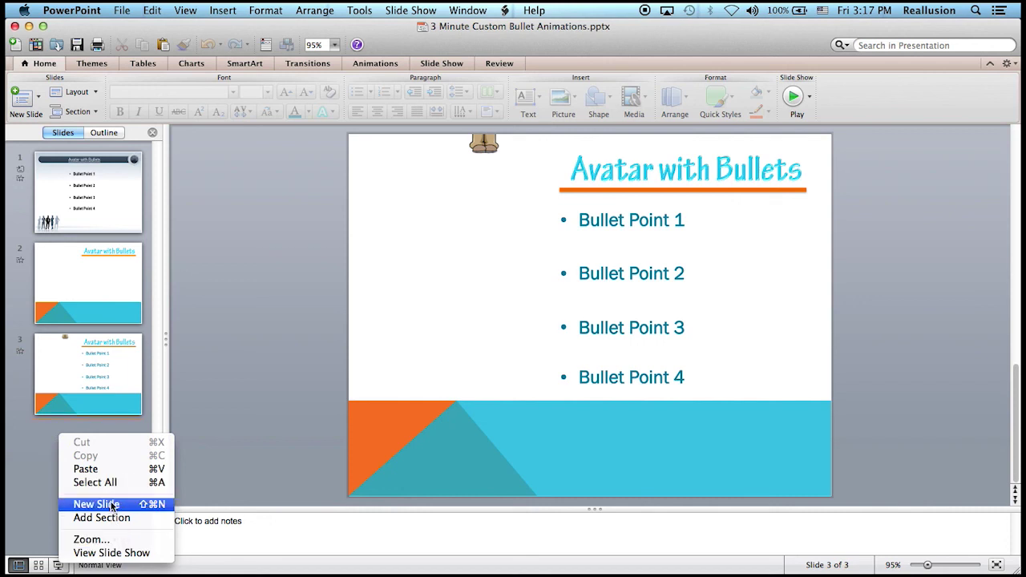
pyautogui.click(112, 504)
pyautogui.click(405, 172)
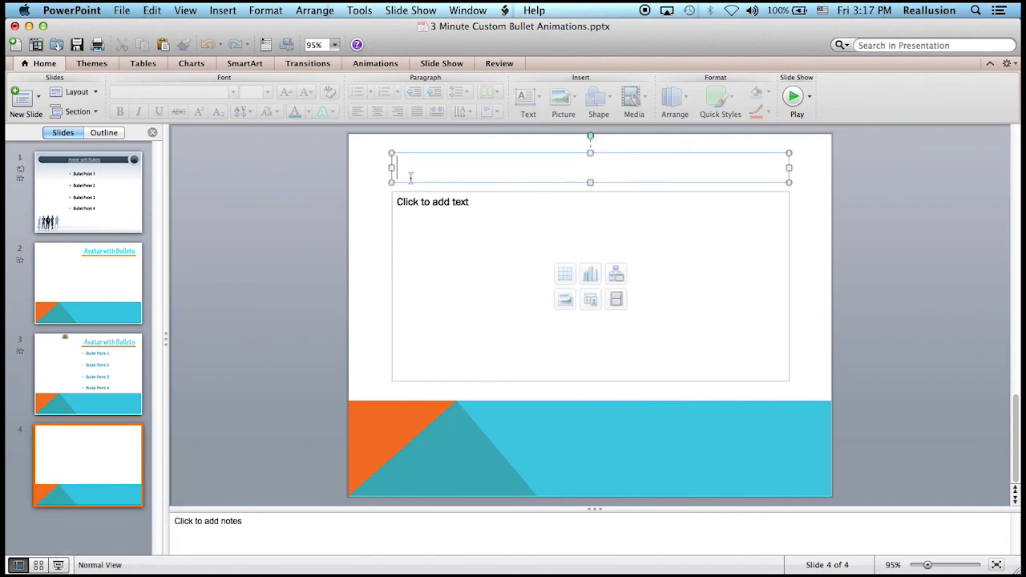
pyautogui.click(398, 194)
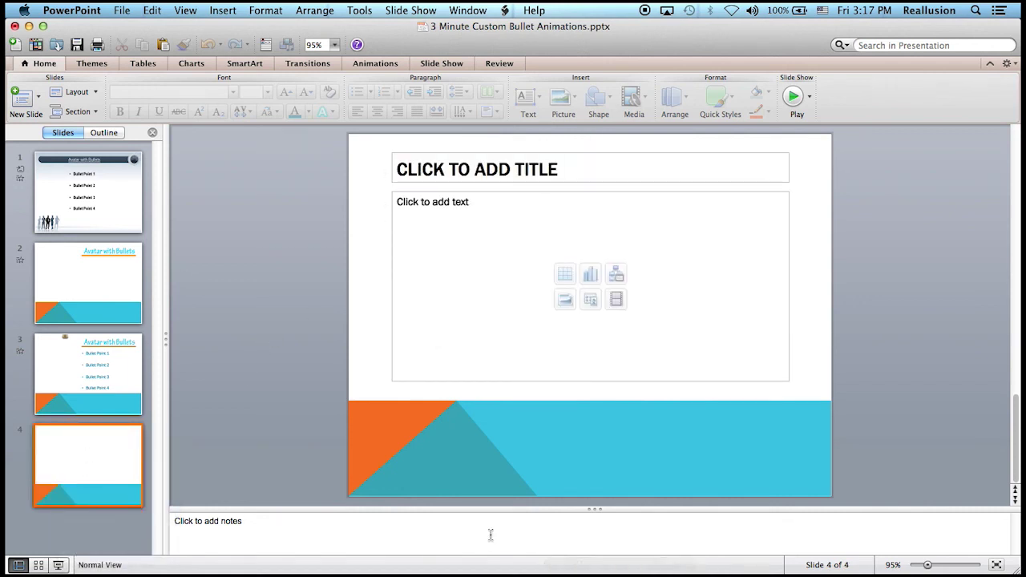
# Remove the first GIF drop and delete both title and body placeholders from slide 4.
pyautogui.press('super+Tab')
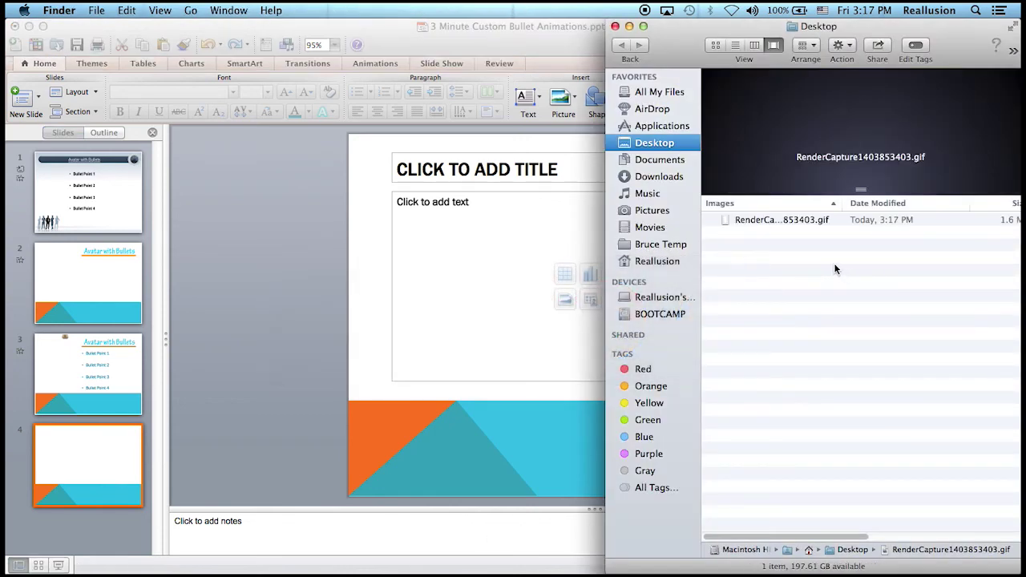
pyautogui.moveTo(789, 222); pyautogui.dragTo(442, 327)
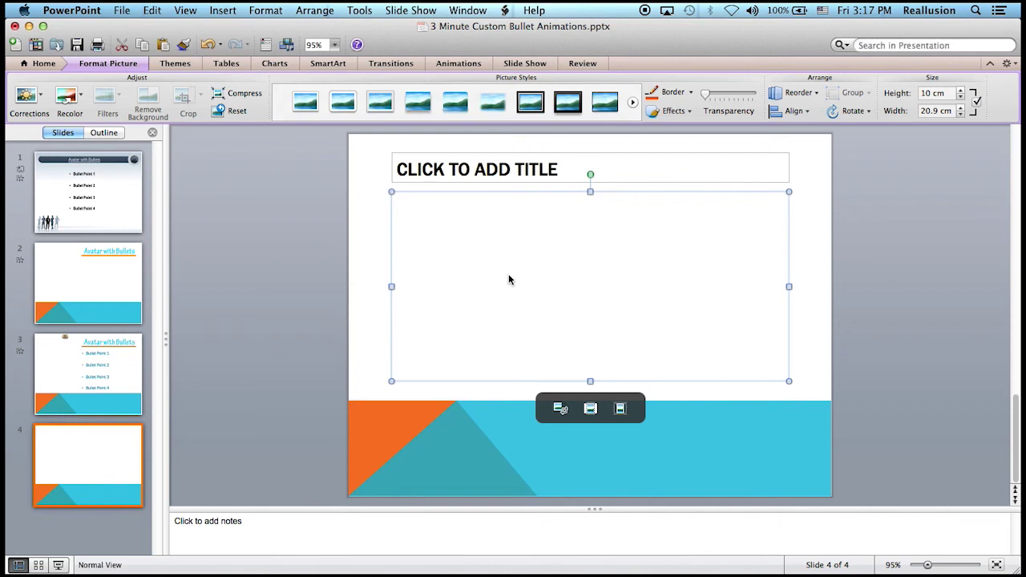
pyautogui.press('Delete')
pyautogui.click(541, 149)
pyautogui.press('Delete')
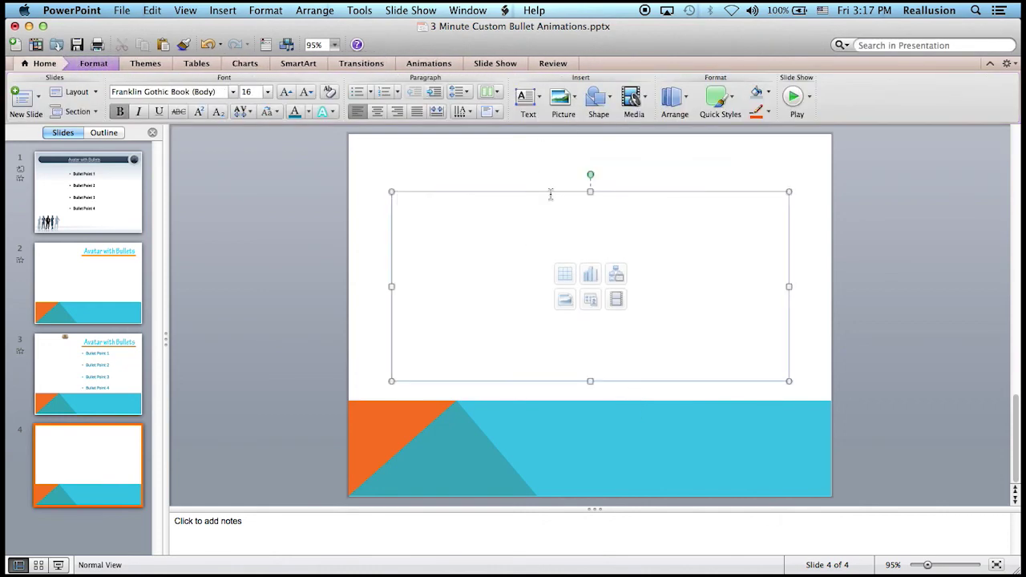
pyautogui.press('Delete')
# Drop RenderCapture1403853403.gif onto slide 4, resize it to 5.4 × 10.9 cm at upper left.
pyautogui.press('super+Tab')
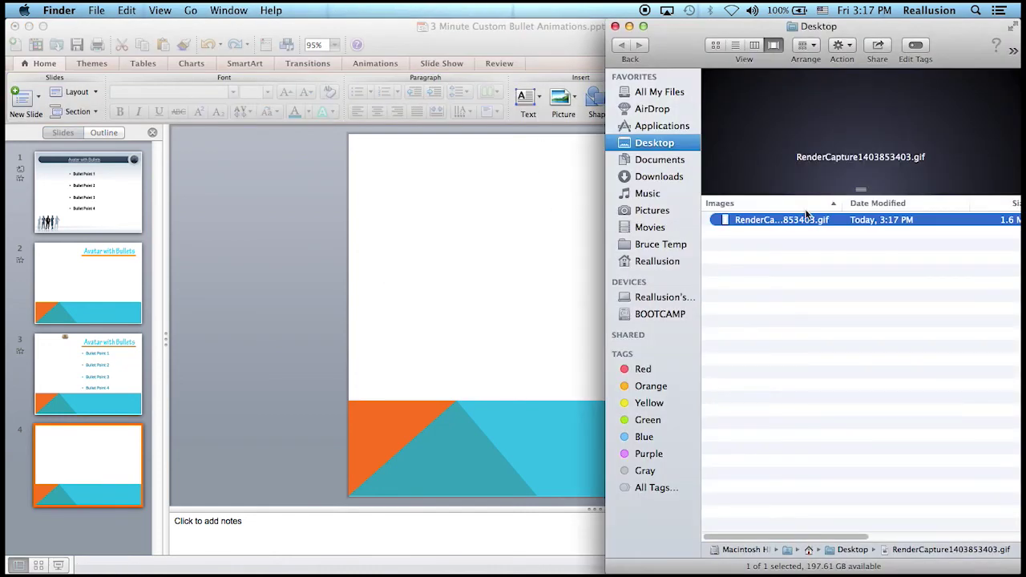
pyautogui.moveTo(805, 222); pyautogui.dragTo(470, 254)
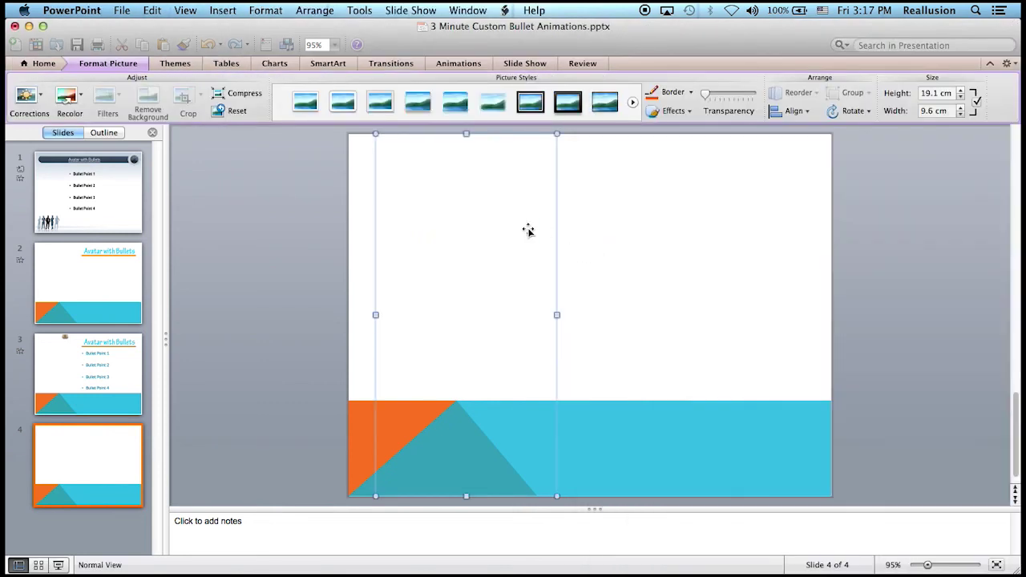
pyautogui.moveTo(527, 229); pyautogui.dragTo(631, 230)
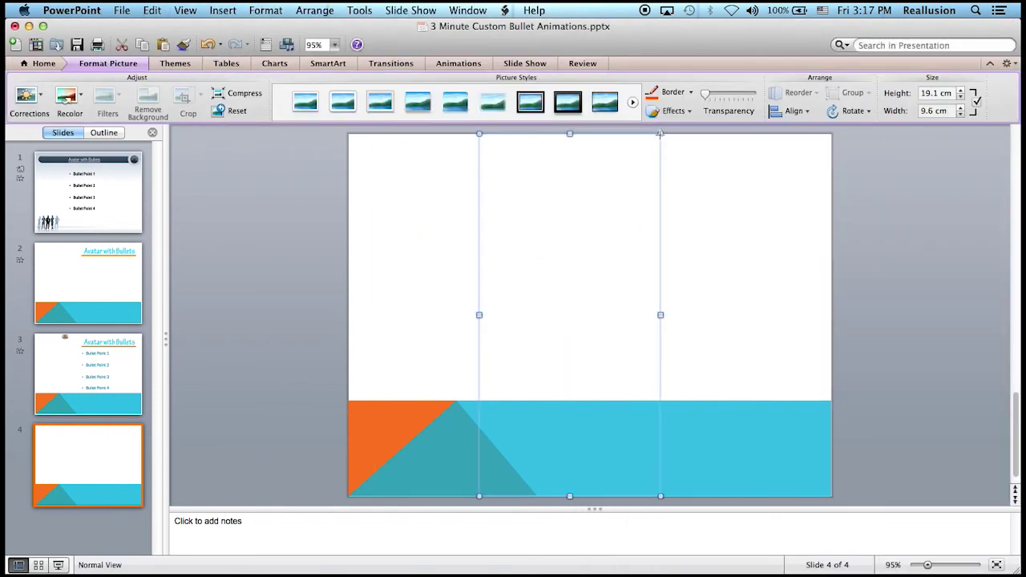
pyautogui.moveTo(660, 133); pyautogui.dragTo(583, 291)
pyautogui.moveTo(532, 352); pyautogui.dragTo(577, 206)
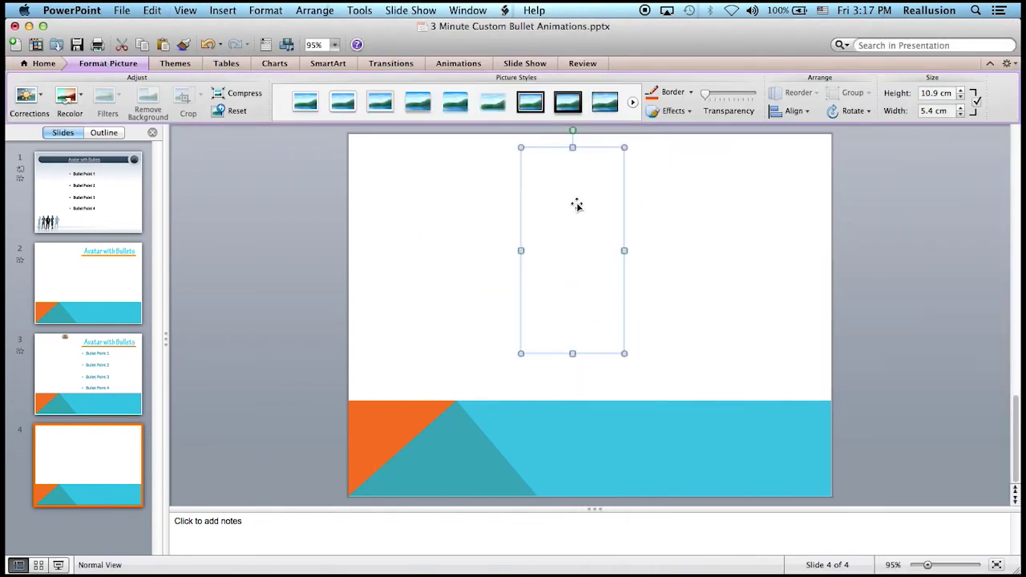
pyautogui.moveTo(519, 253); pyautogui.dragTo(465, 265)
# Dismiss the picture's context menu and run the slide show to play Dan's animation.
pyautogui.rightClick(467, 265)
pyautogui.click(449, 247)
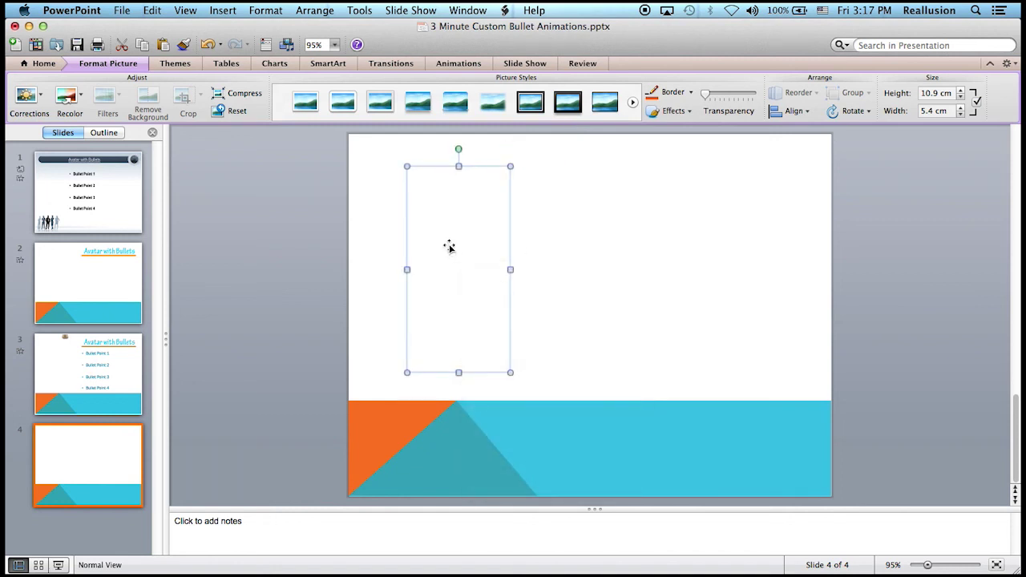
pyautogui.click(61, 565)
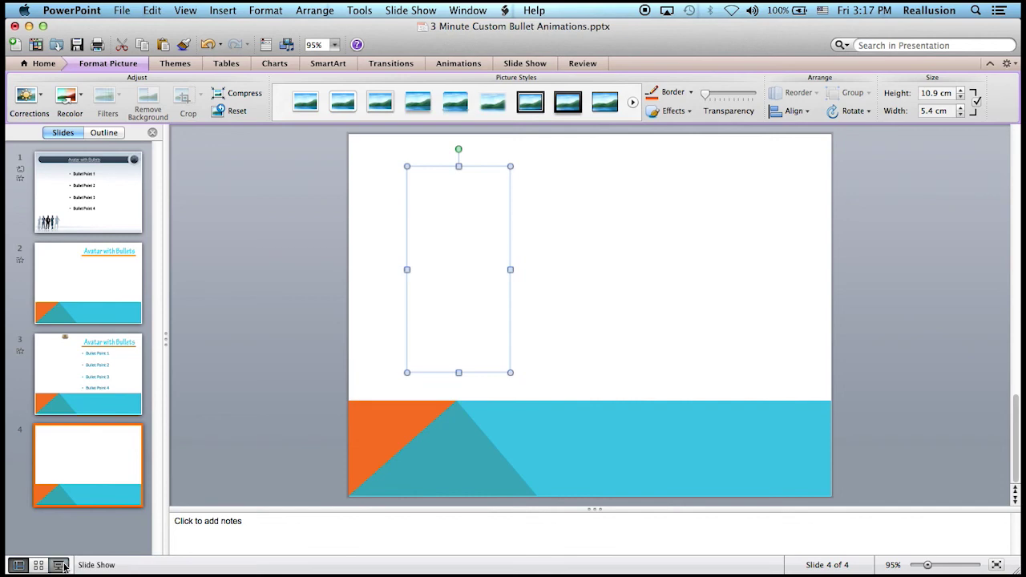